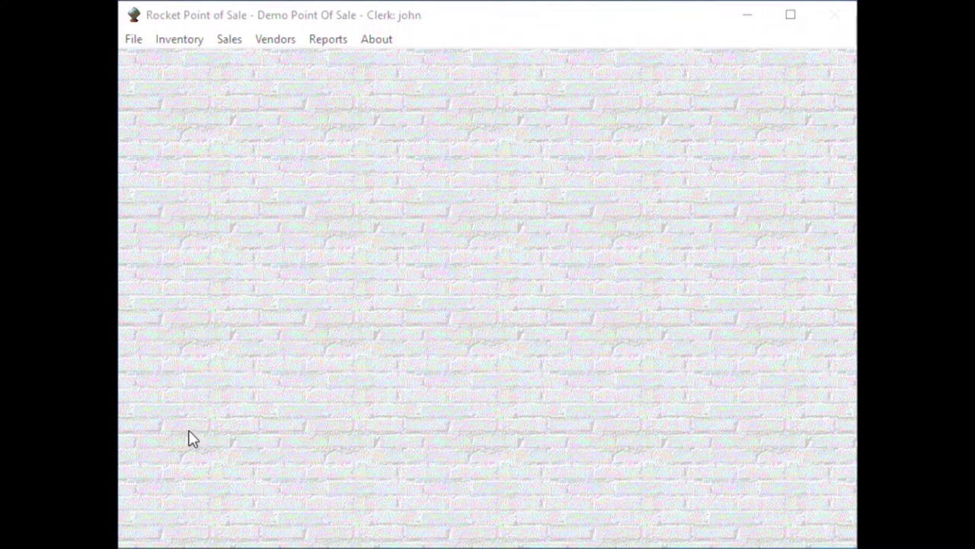
Step: Find the salesperson with code JOHN in the salesperson search and open that record
click(134, 42)
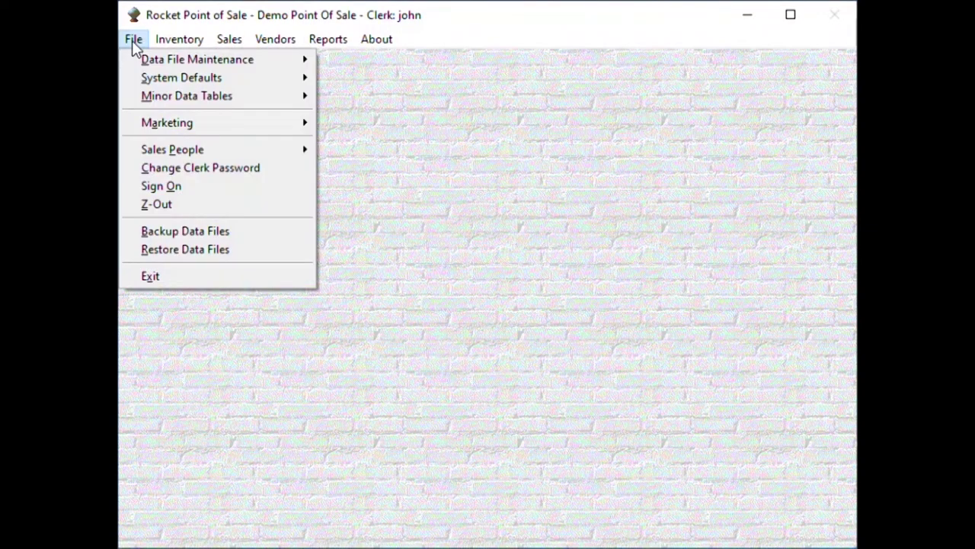
mouse_move(143, 152)
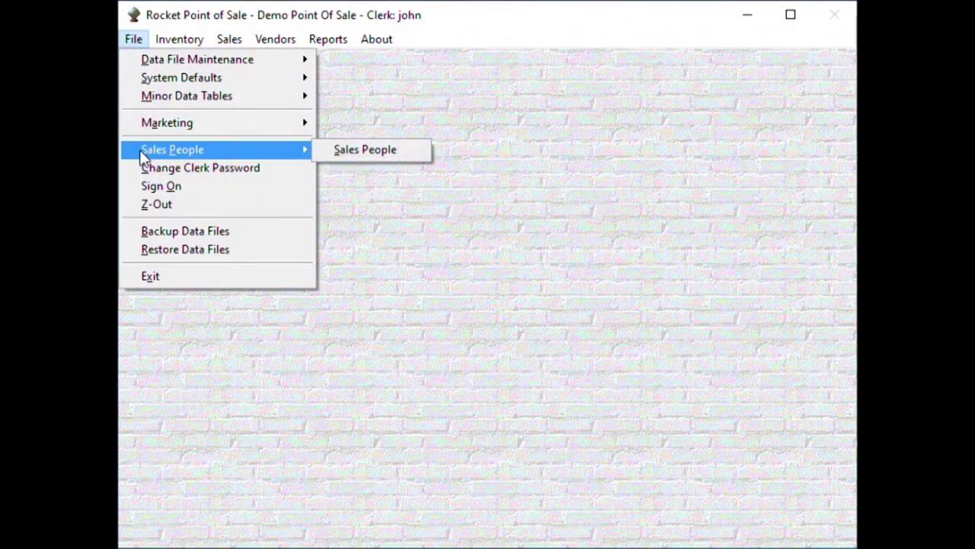
click(382, 152)
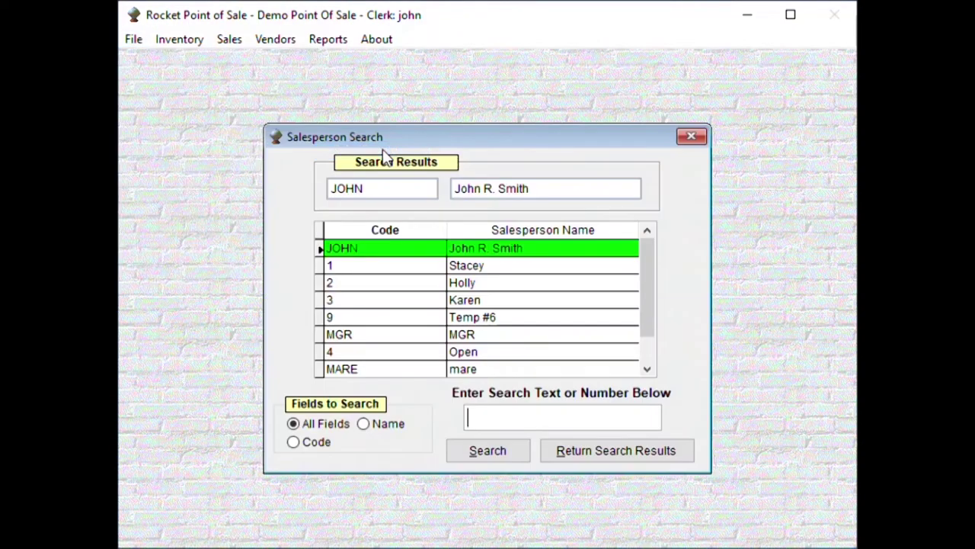
click(473, 418)
click(470, 247)
click(584, 457)
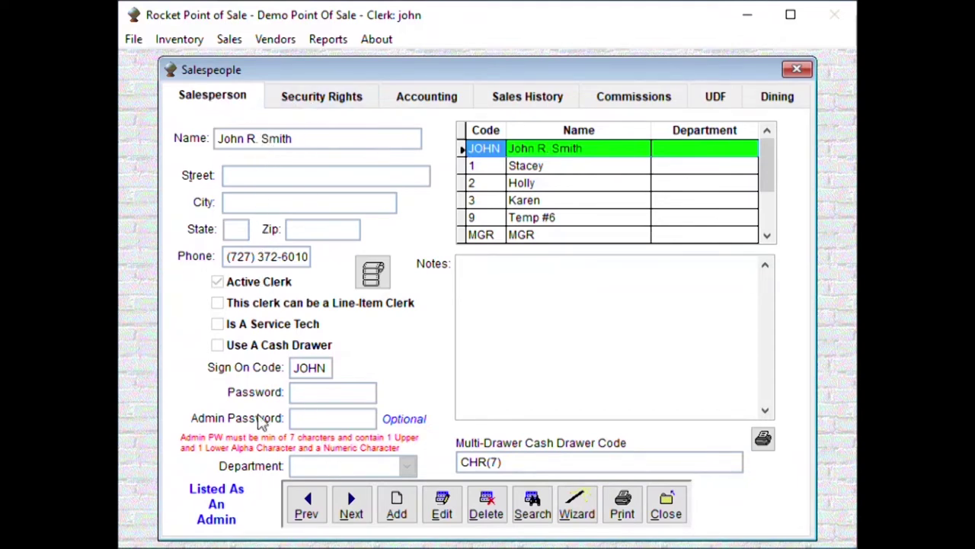
Step: Look over the salesperson's security rights, accounting, sales history, commissions, UDF and dining pages
click(323, 99)
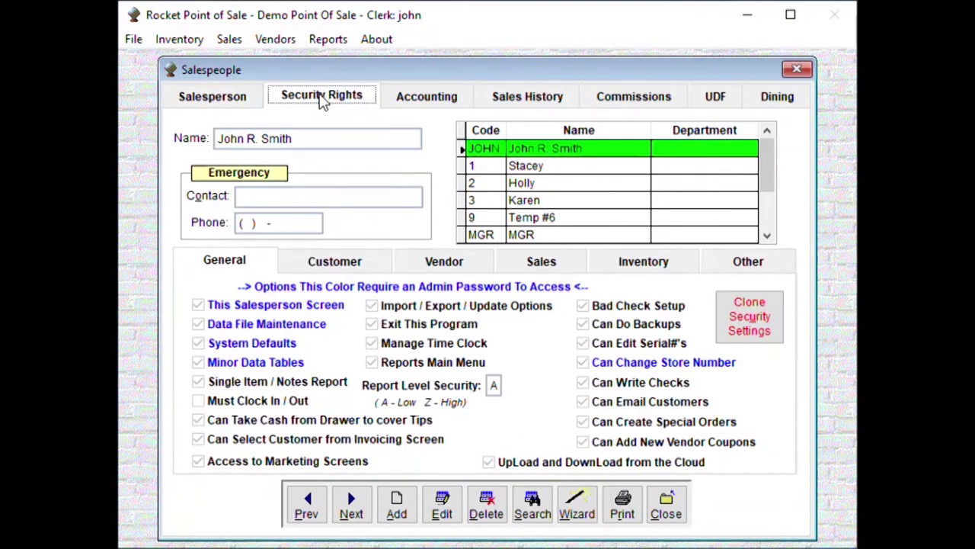
click(330, 267)
click(447, 269)
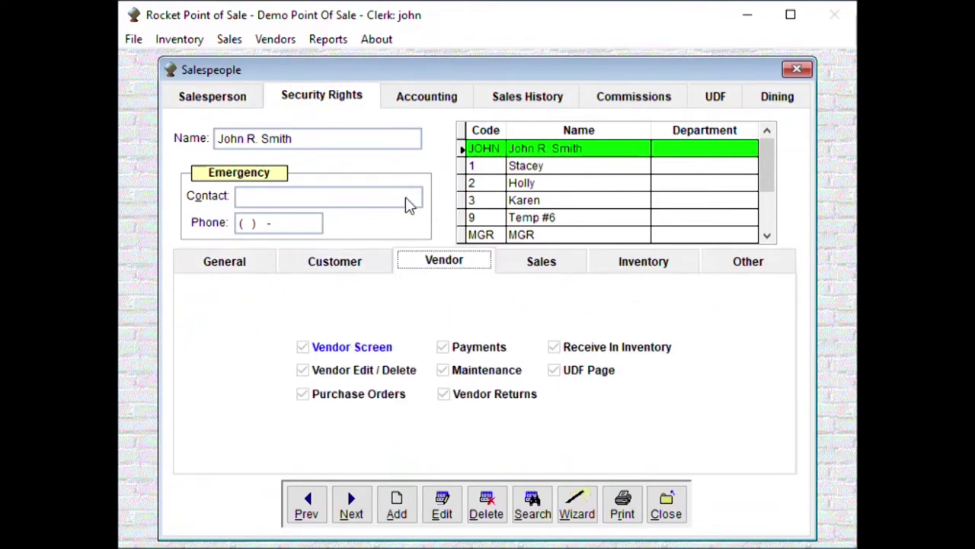
click(425, 104)
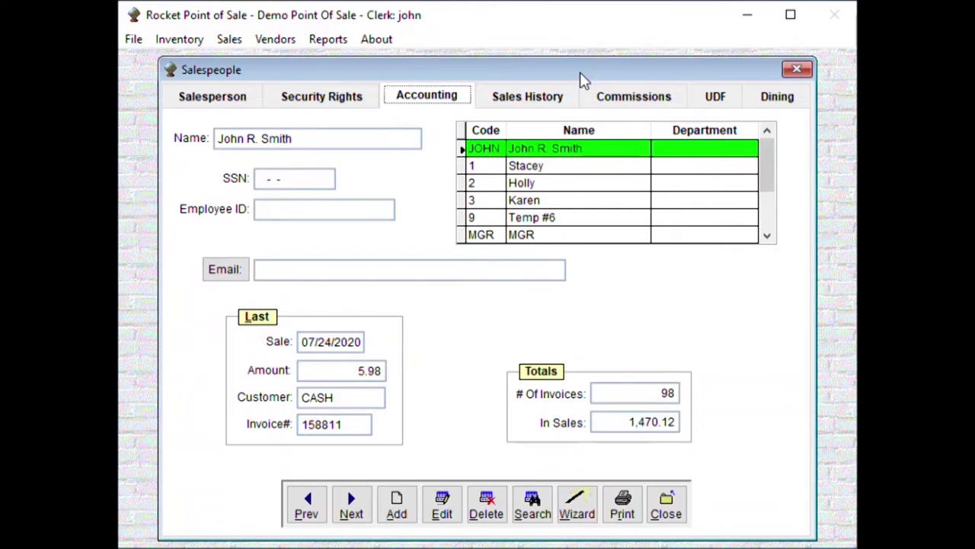
click(527, 97)
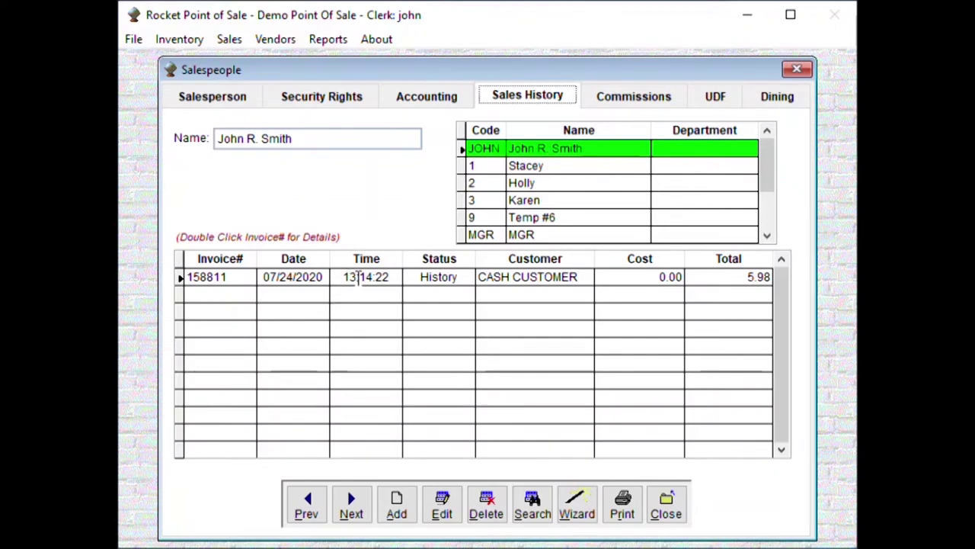
click(617, 104)
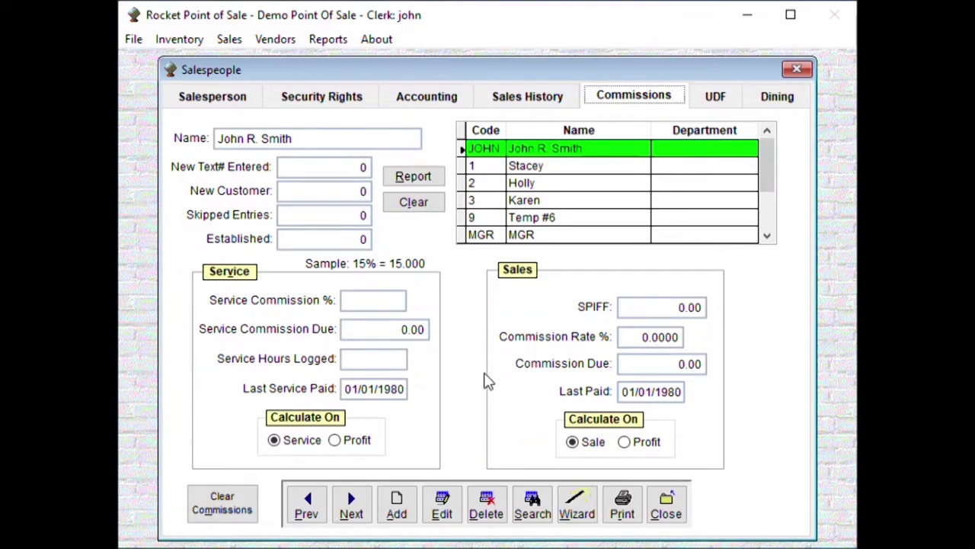
click(714, 105)
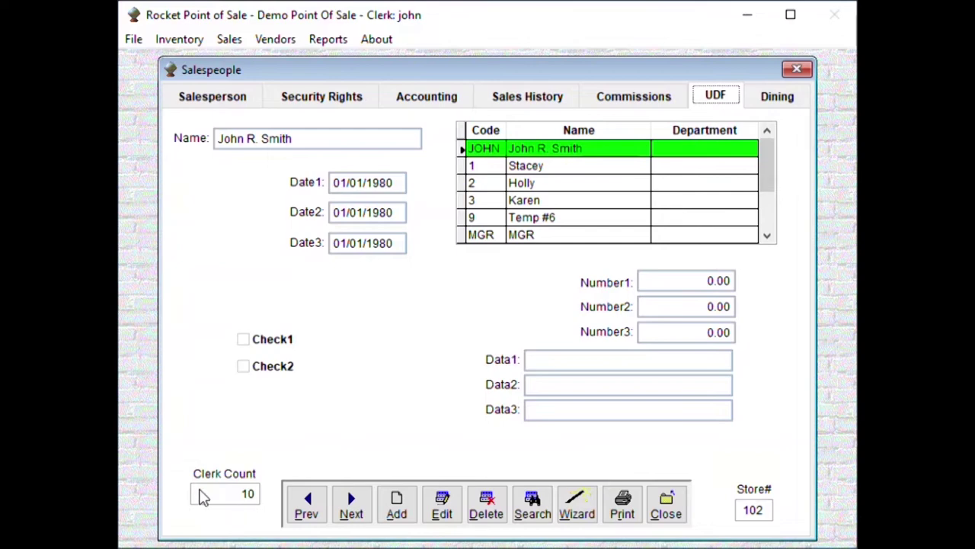
click(769, 102)
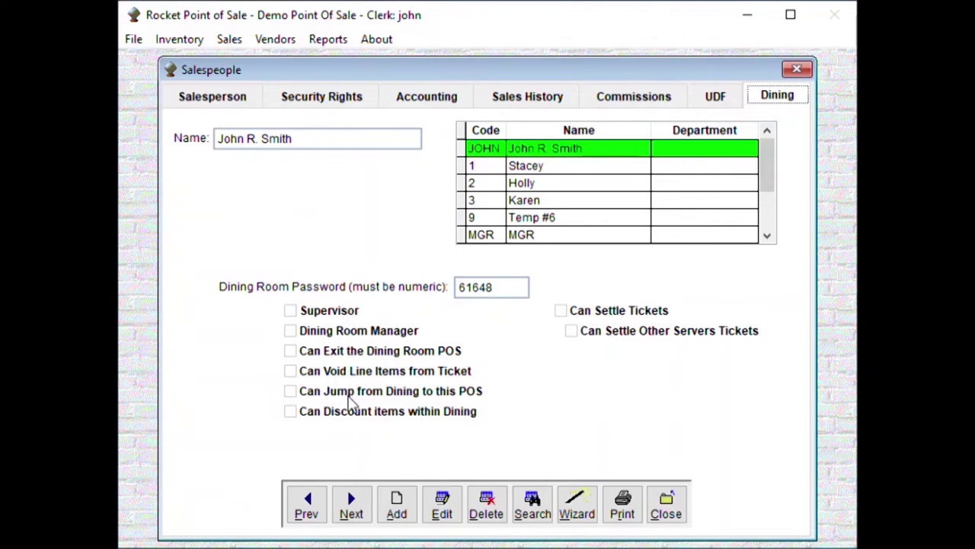
Step: Examine the salesperson's main details and the General, Customer, Vendor, Sales, Inventory and Other security rights
click(233, 103)
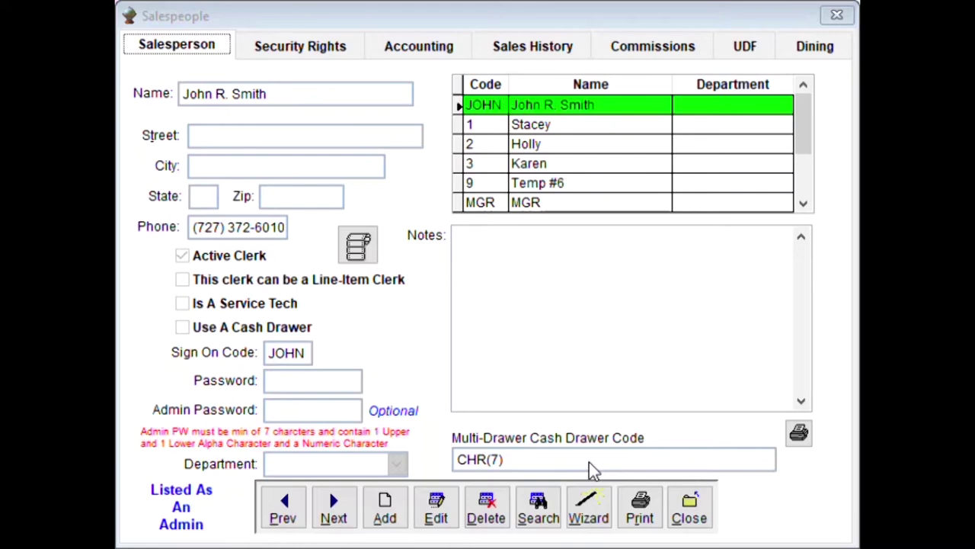
click(283, 48)
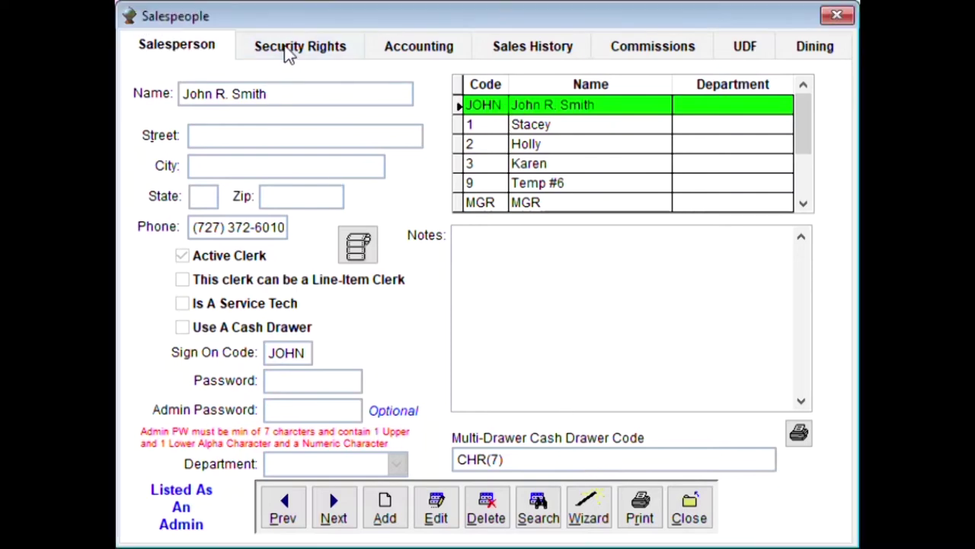
click(191, 236)
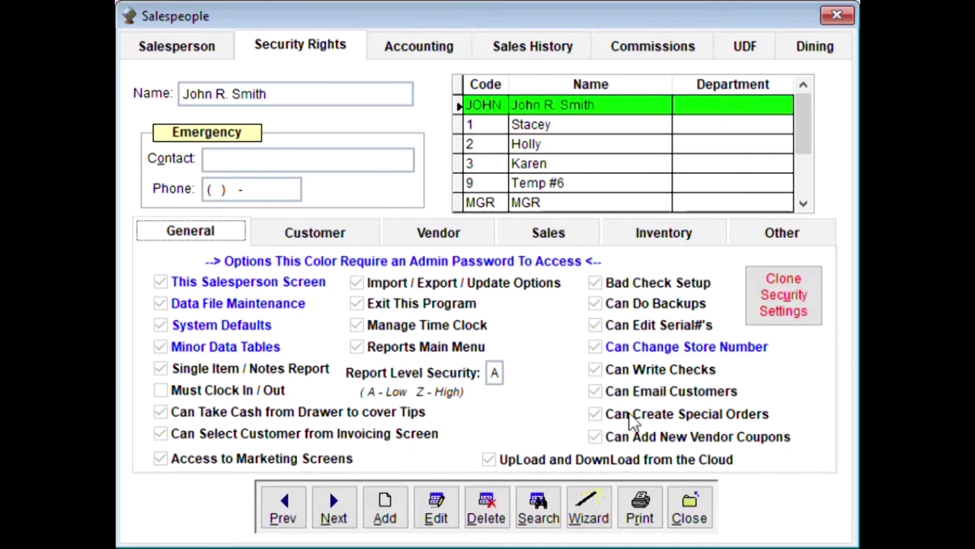
click(305, 238)
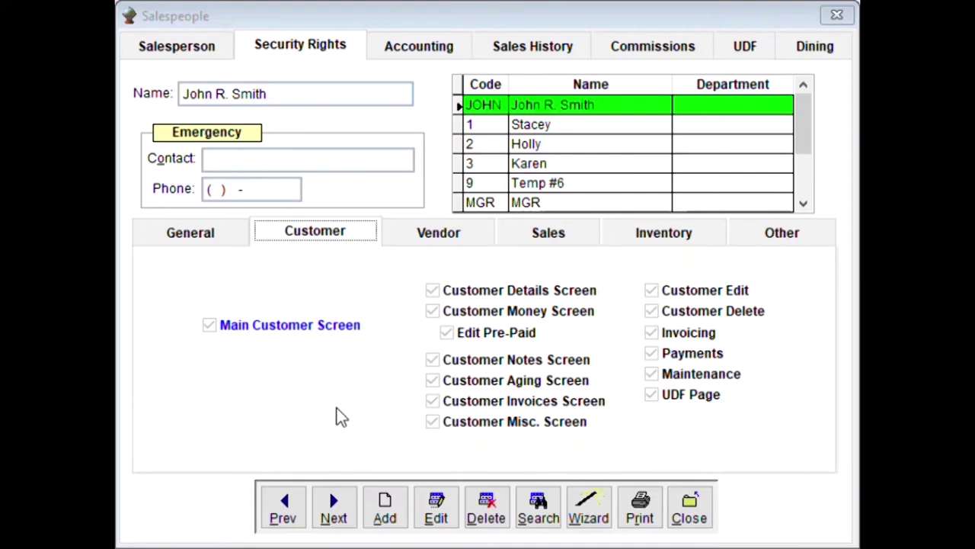
click(438, 233)
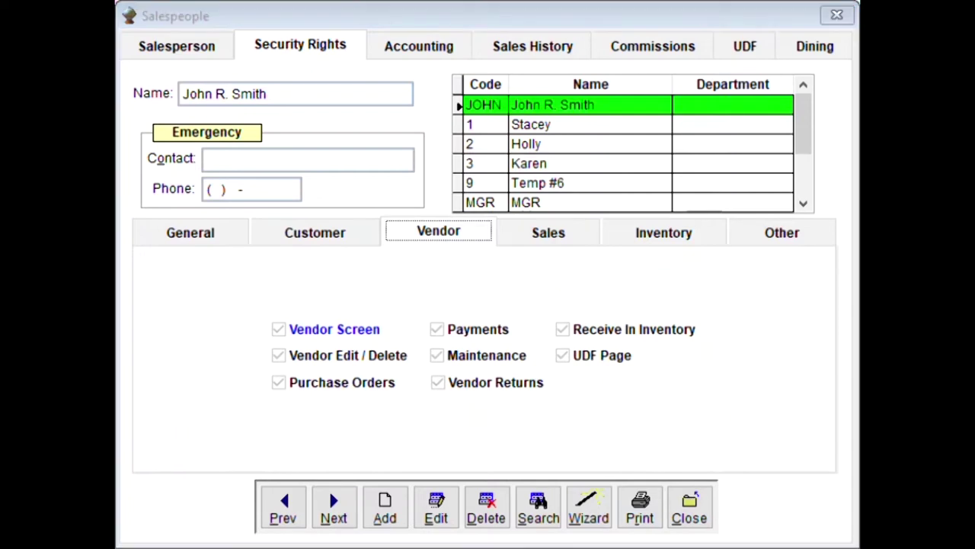
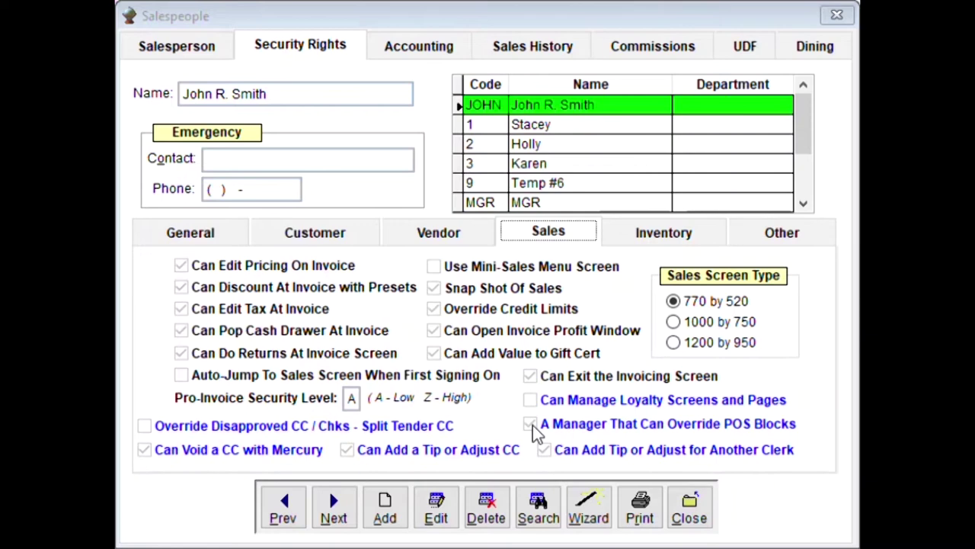
click(531, 424)
click(531, 376)
click(628, 234)
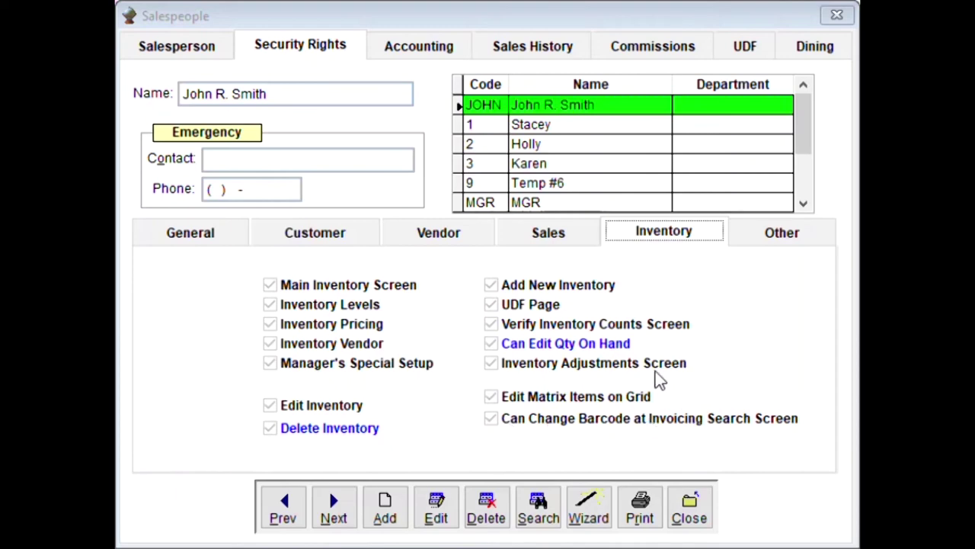
click(766, 233)
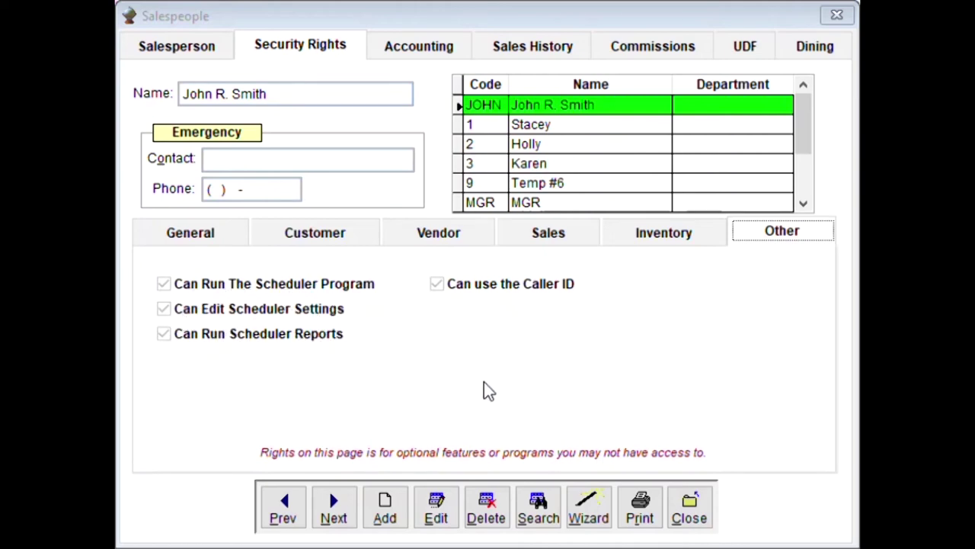
Step: Check the salesperson's accounting page and open the details of the invoice listed in the sales history
click(403, 49)
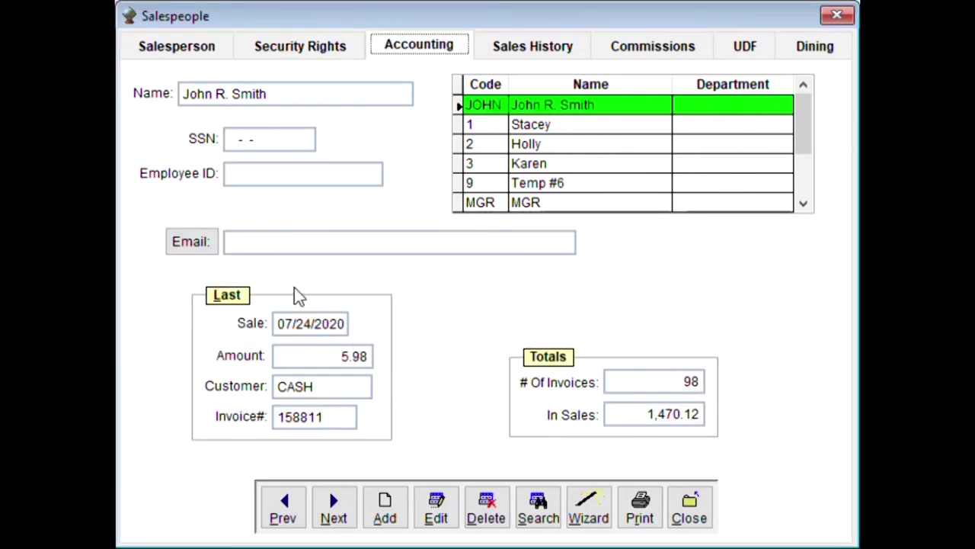
click(528, 53)
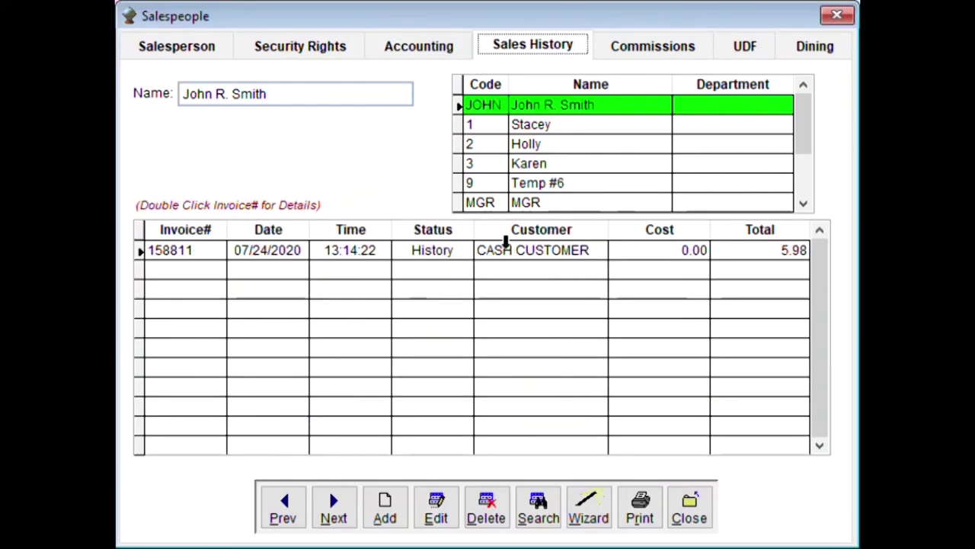
click(166, 250)
click(166, 250)
double_click(166, 250)
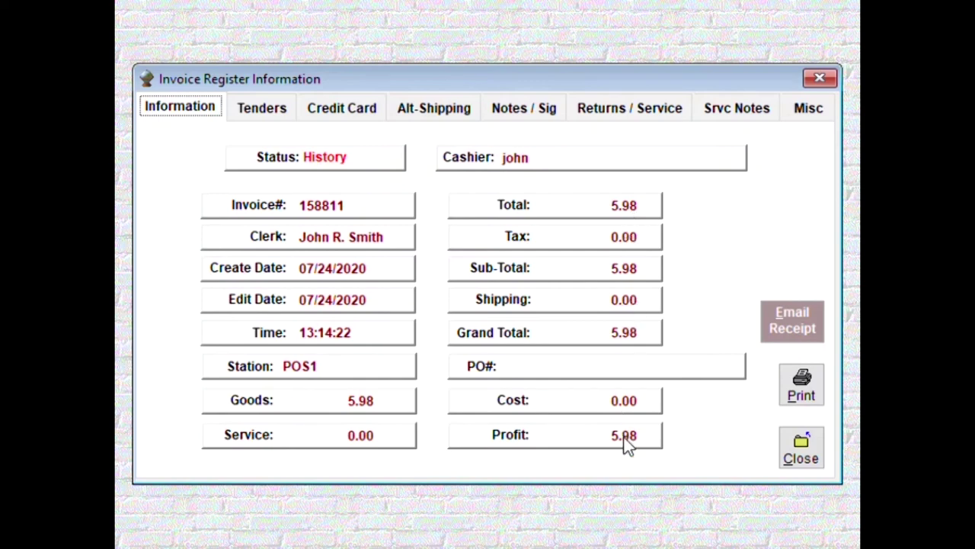
Step: Examine the invoice's tenders, credit card, alternate shipping, notes, returns, service notes and miscellaneous details, and close the invoice
click(253, 108)
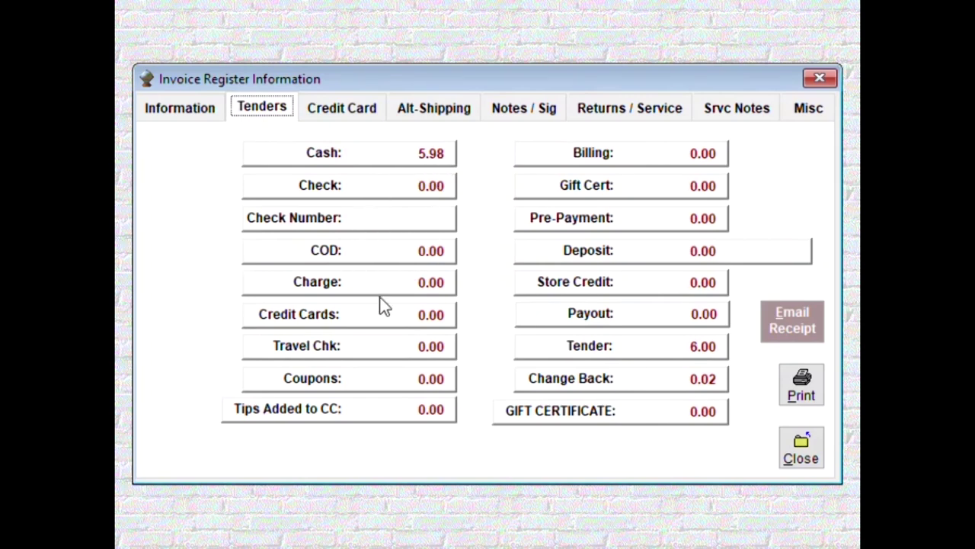
click(346, 106)
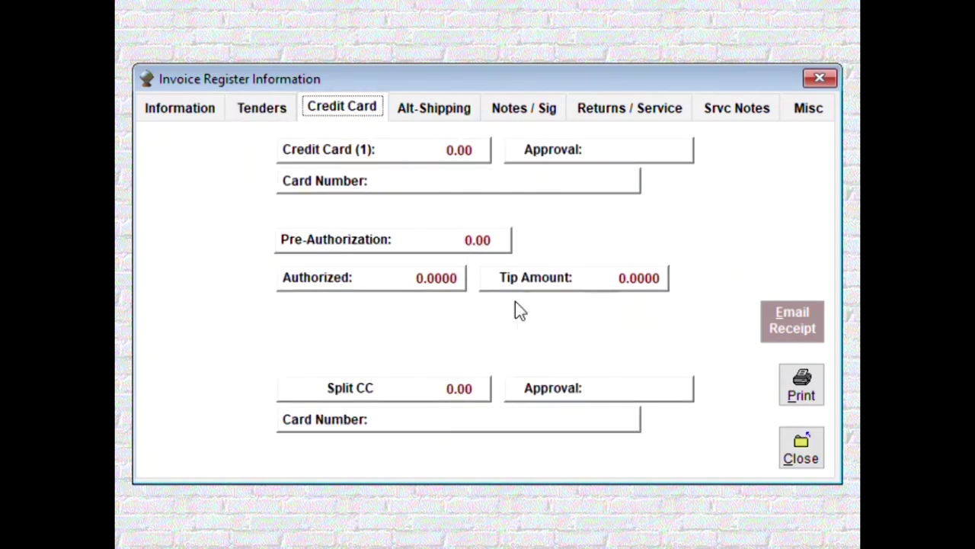
click(445, 108)
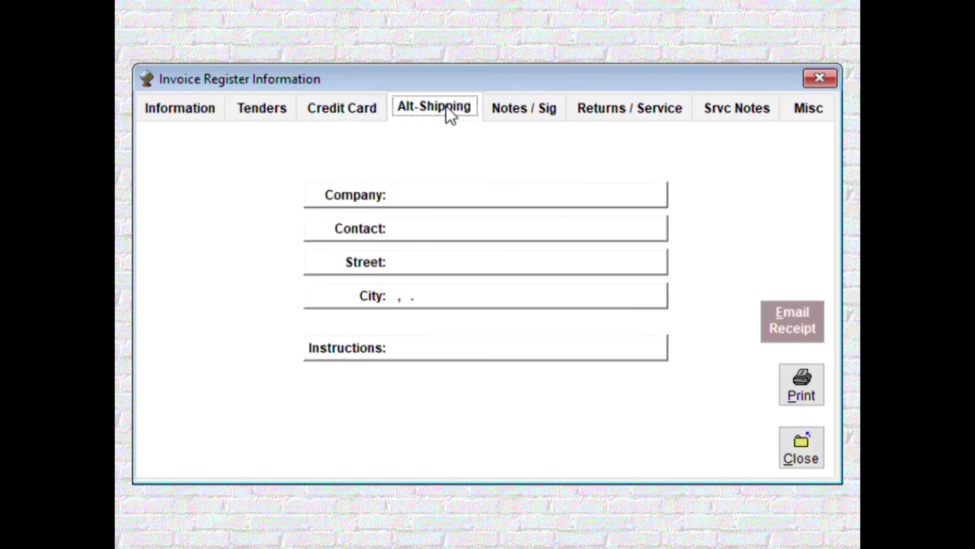
click(523, 113)
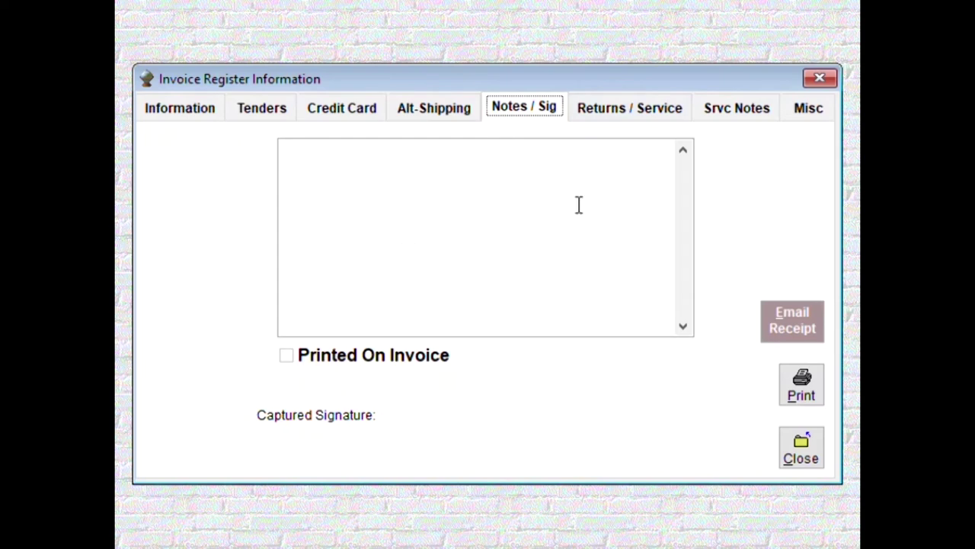
click(600, 111)
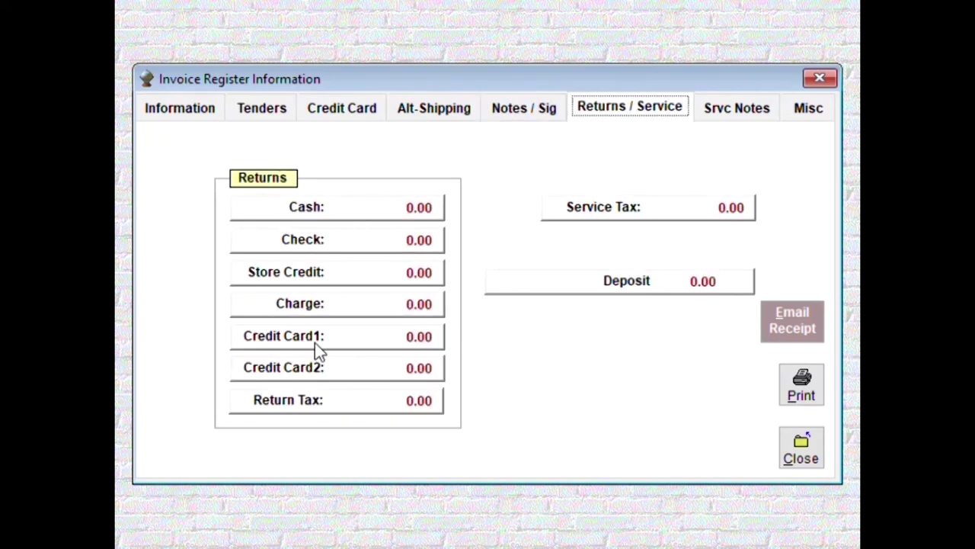
click(739, 109)
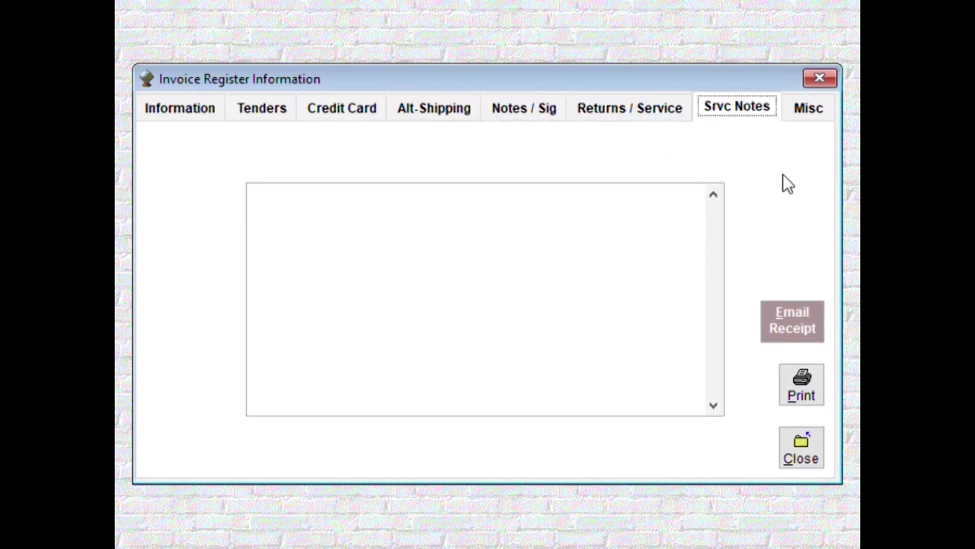
click(810, 115)
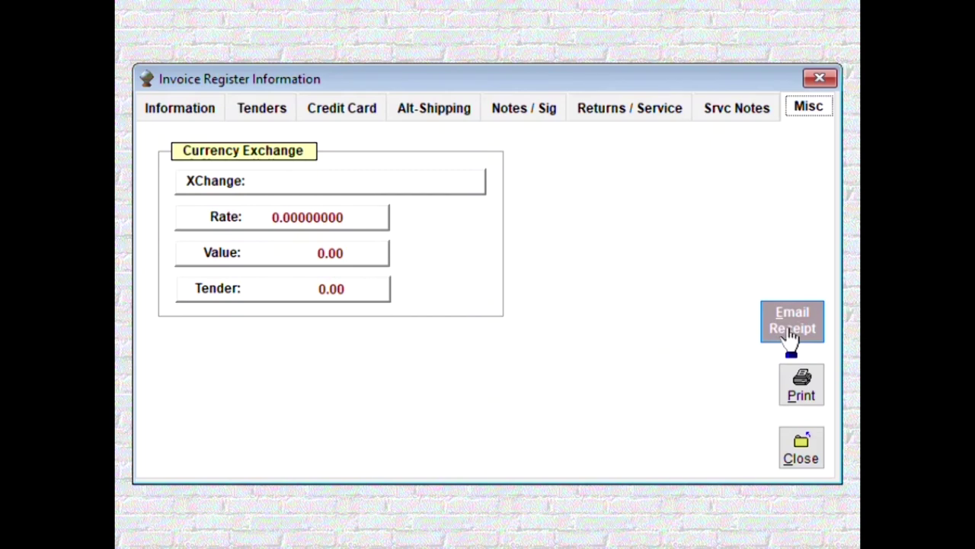
click(194, 108)
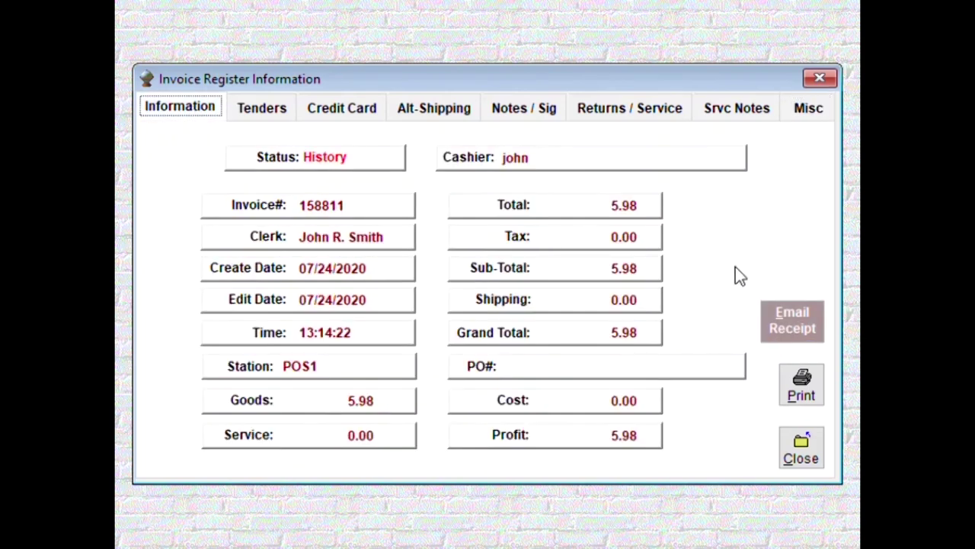
click(810, 456)
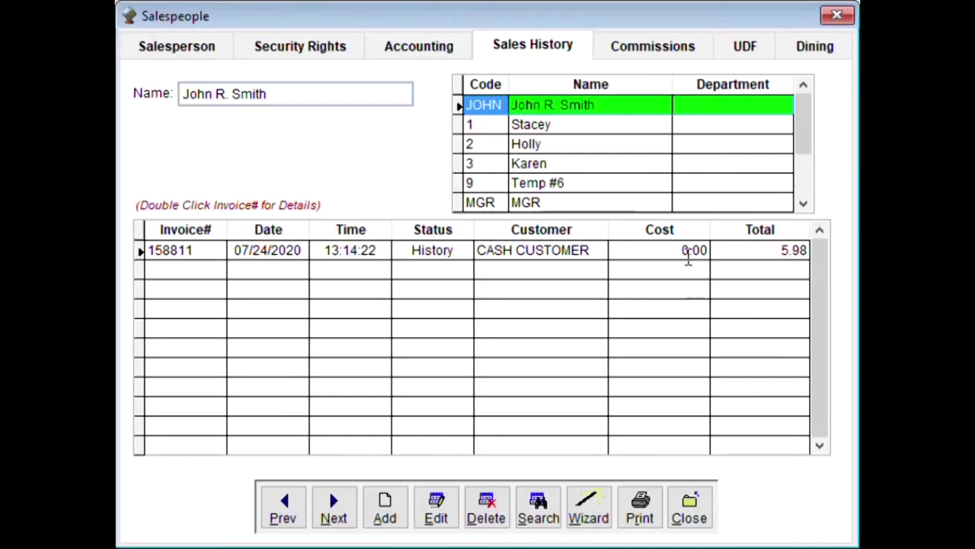
Step: Review the salesperson's commission settings, user-defined fields and dining permissions
click(634, 50)
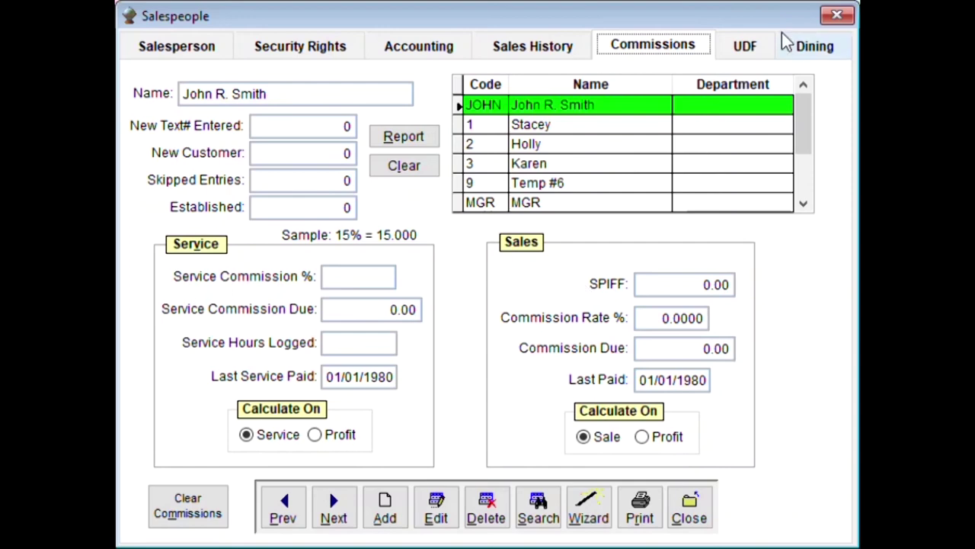
click(737, 44)
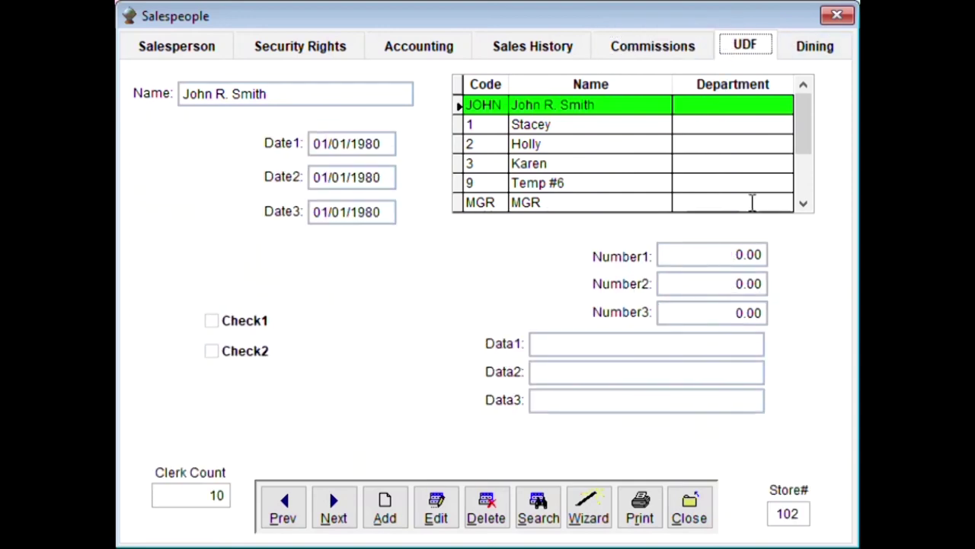
click(811, 52)
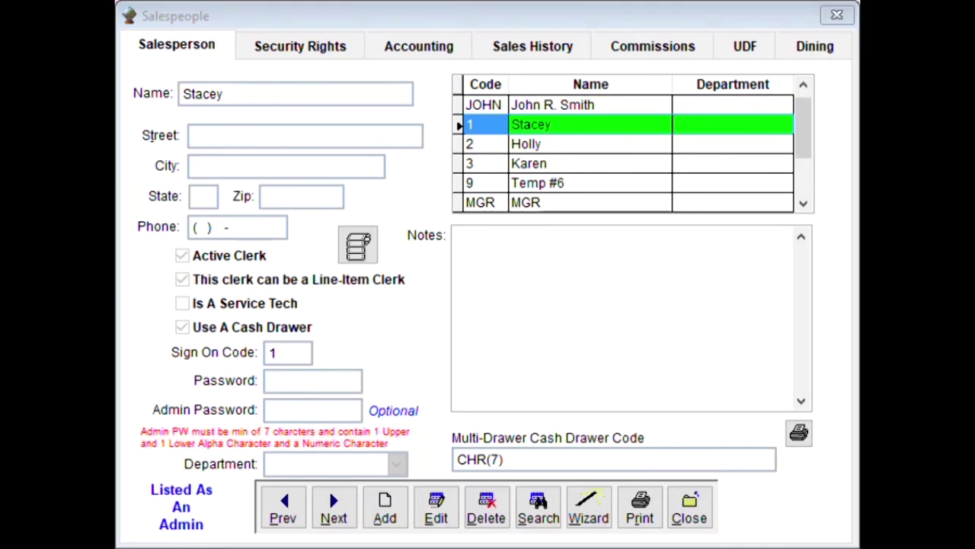
Step: Display the general security rights of the salesperson with sign-on code 1
click(279, 50)
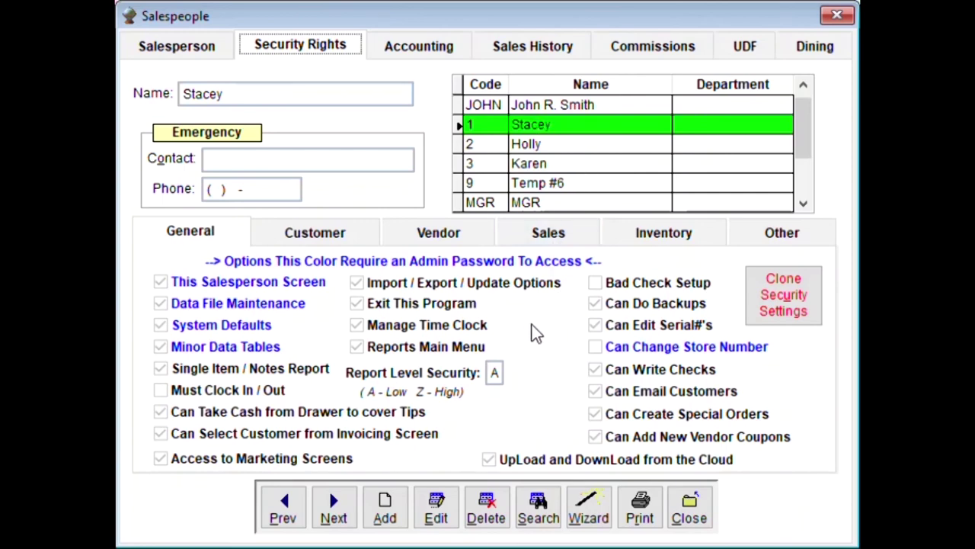
Step: Clone all security settings from the first clerk in the list to the clerk with sign-on code 1
click(785, 303)
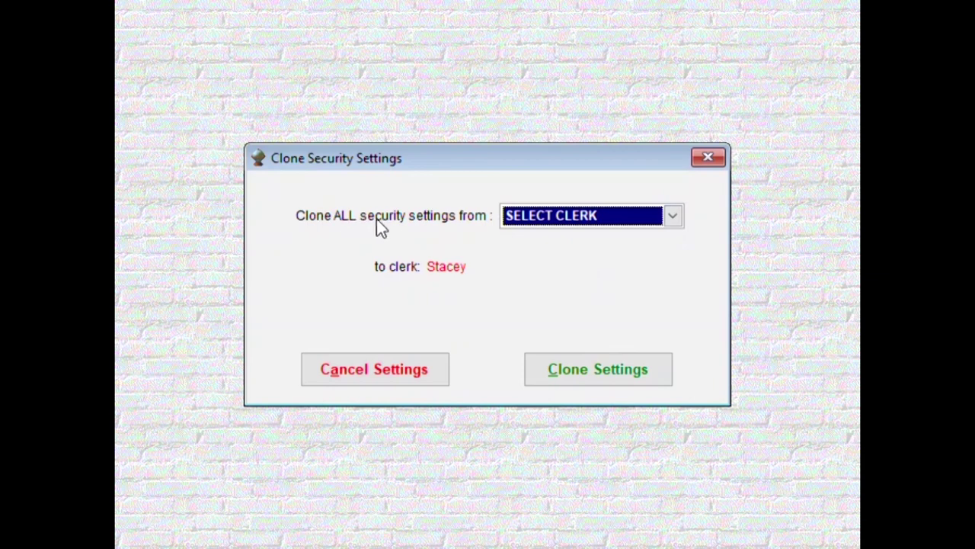
click(676, 215)
click(606, 256)
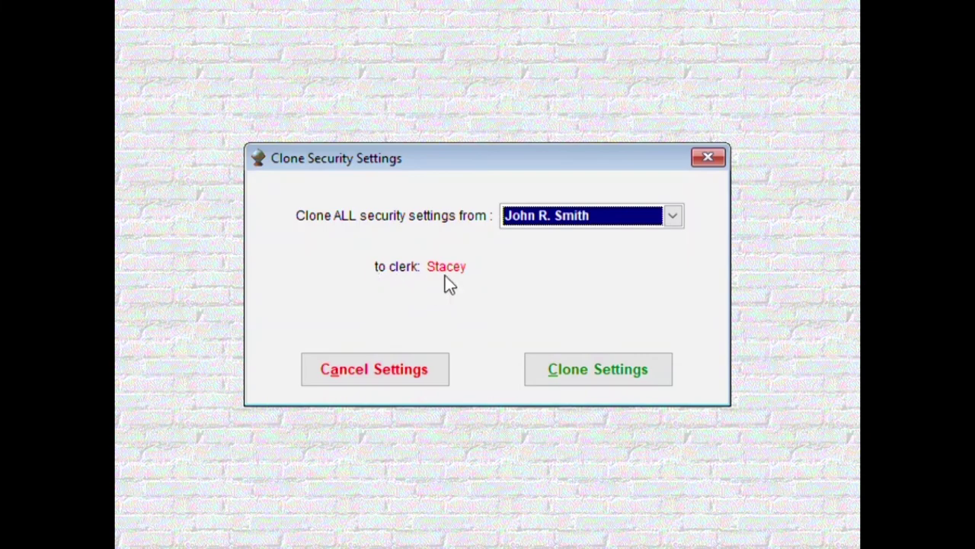
click(569, 381)
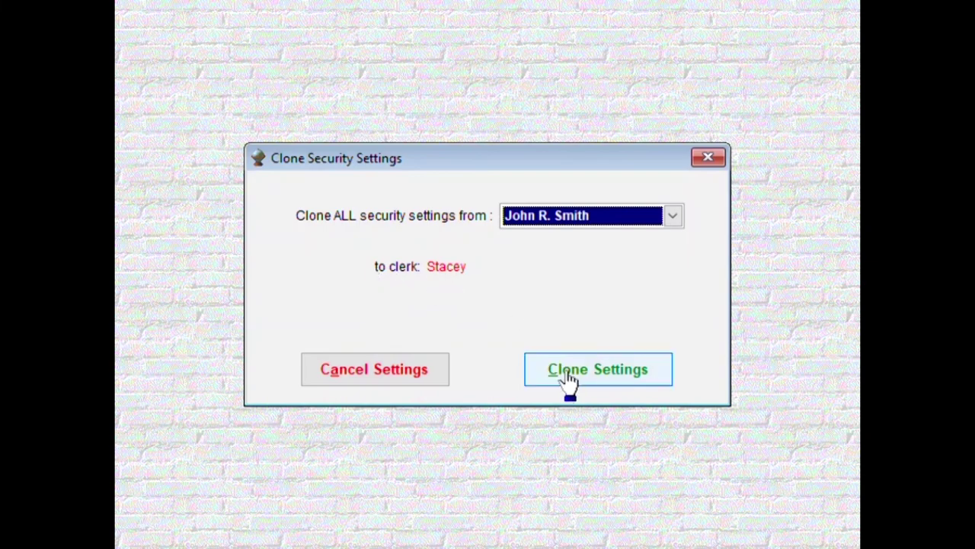
click(561, 313)
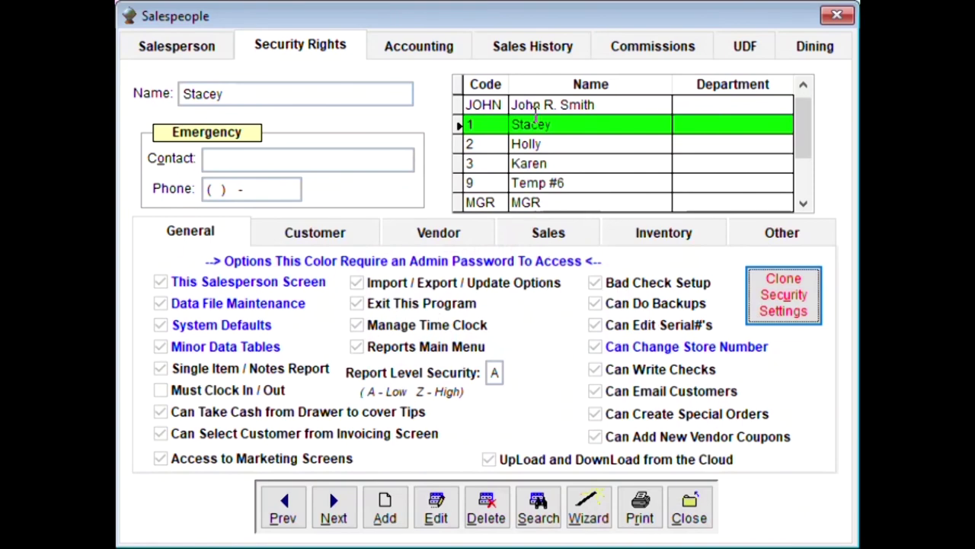
Step: Compare the sales security rights of the clerks with sign-on codes 1 and 3
click(522, 238)
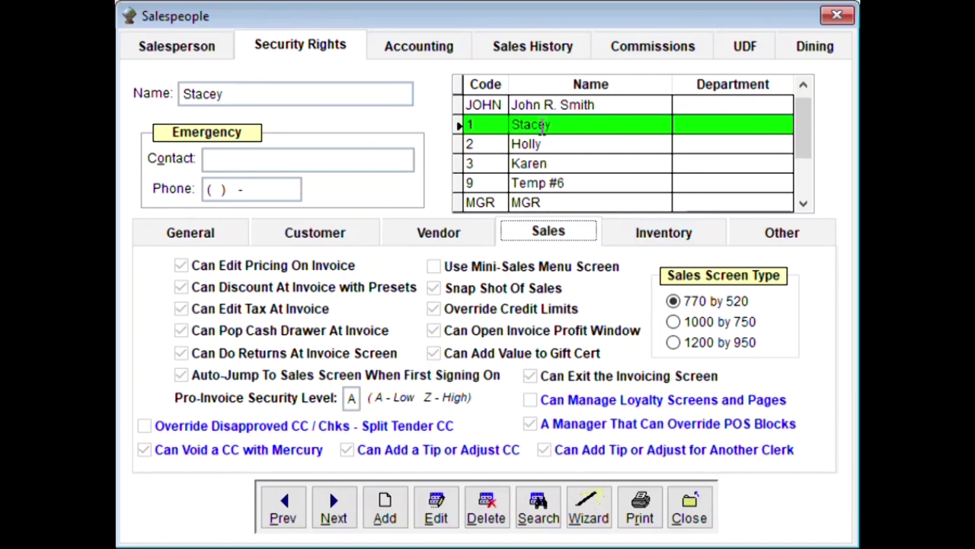
click(525, 162)
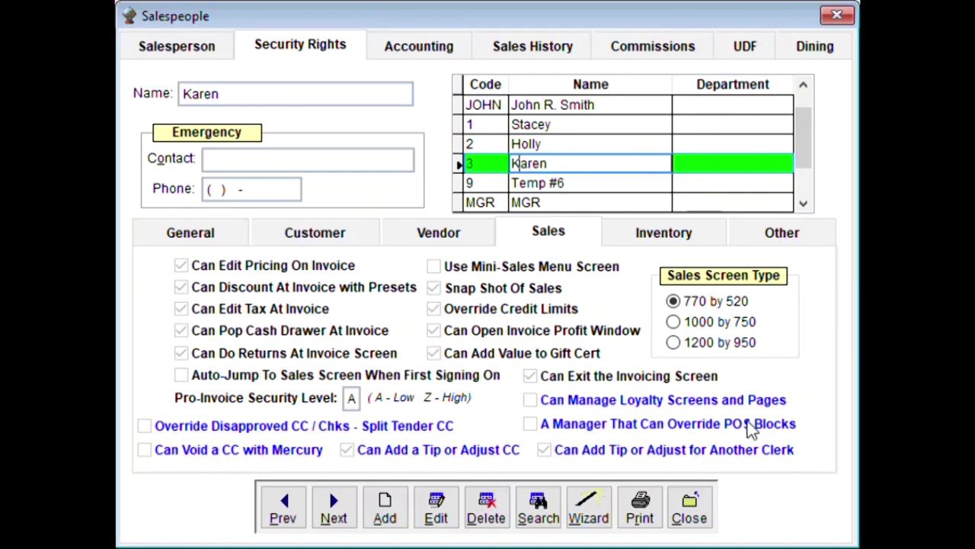
click(535, 125)
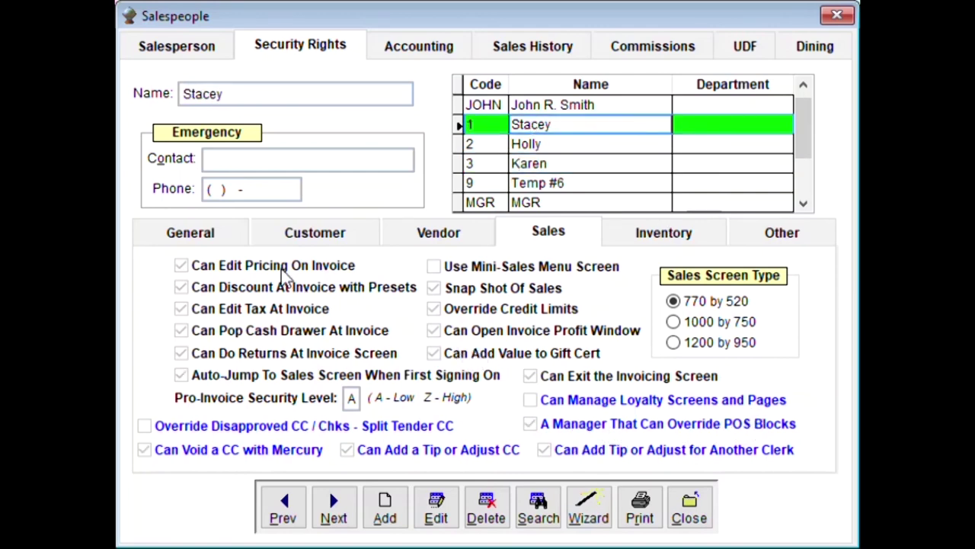
Step: Clone all security settings from the clerk with code 3 to the clerk with code 1 and check the copied sales rights
click(187, 232)
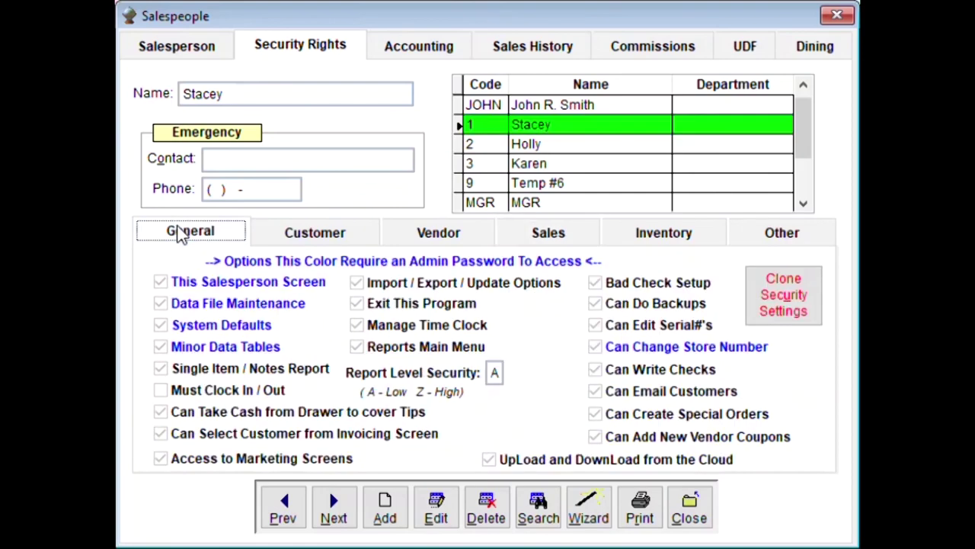
click(770, 298)
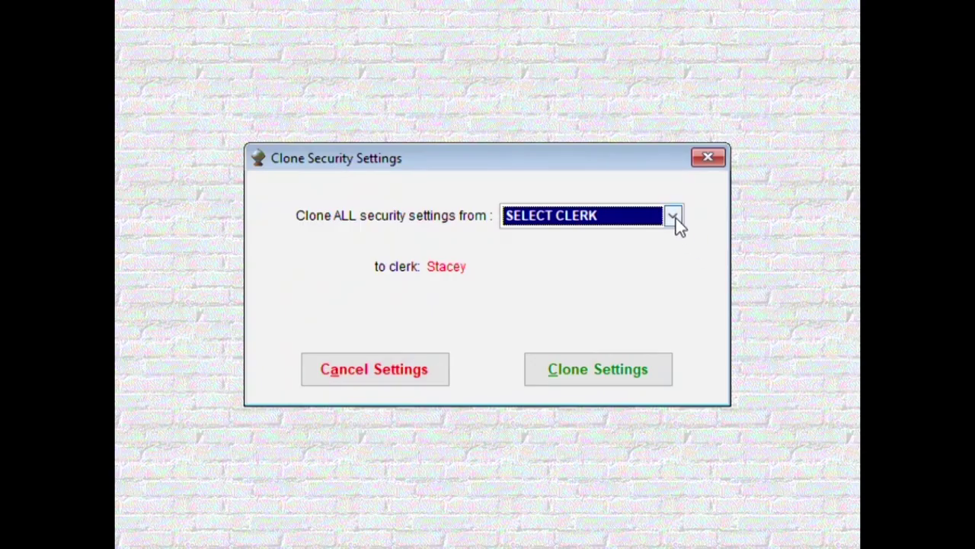
click(674, 215)
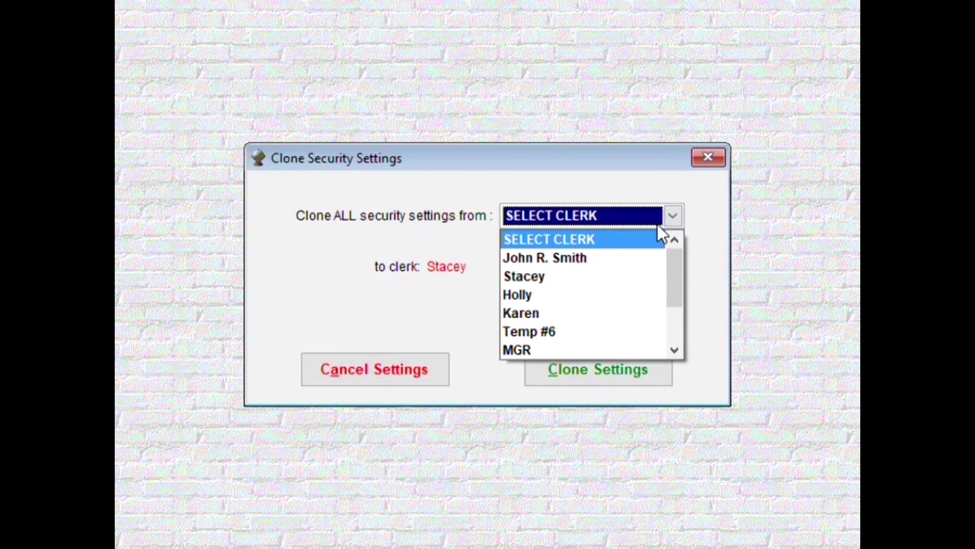
click(579, 278)
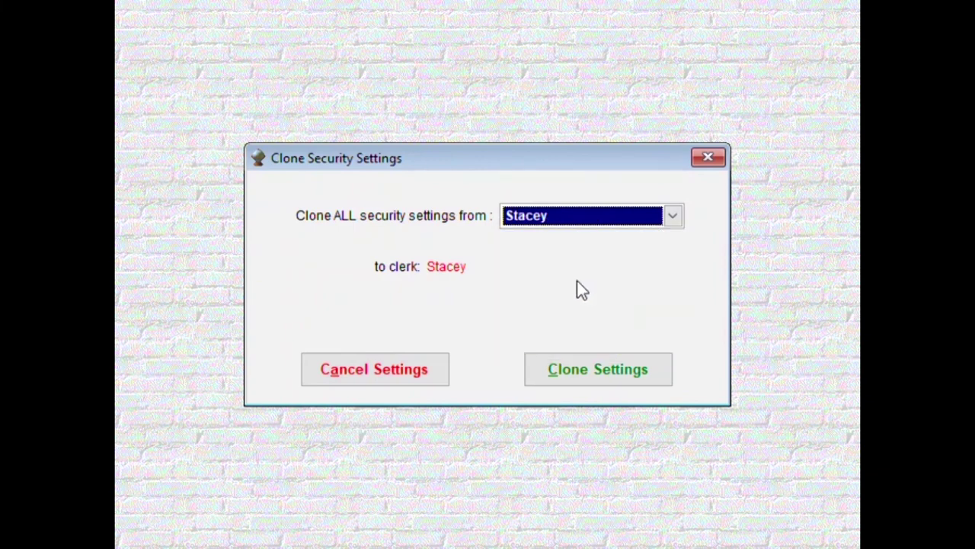
click(673, 221)
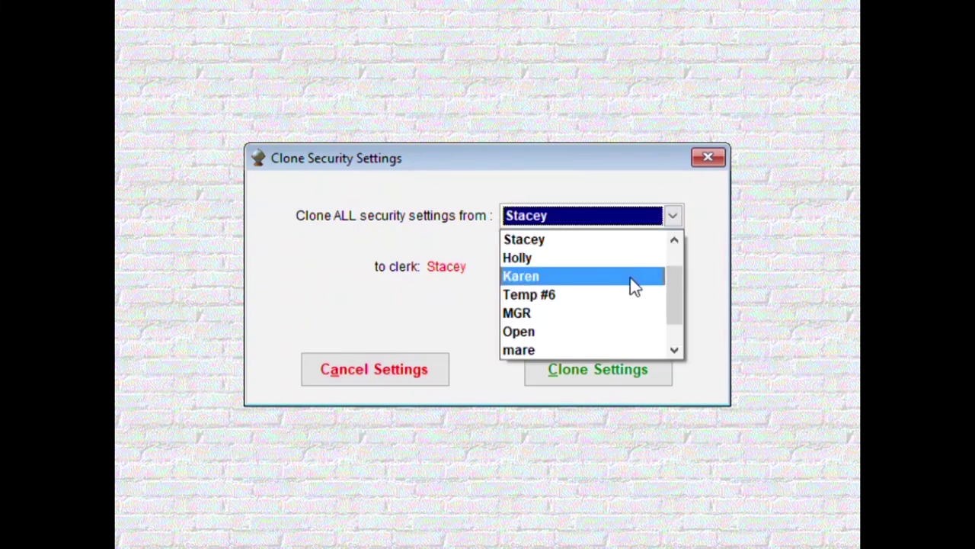
click(630, 277)
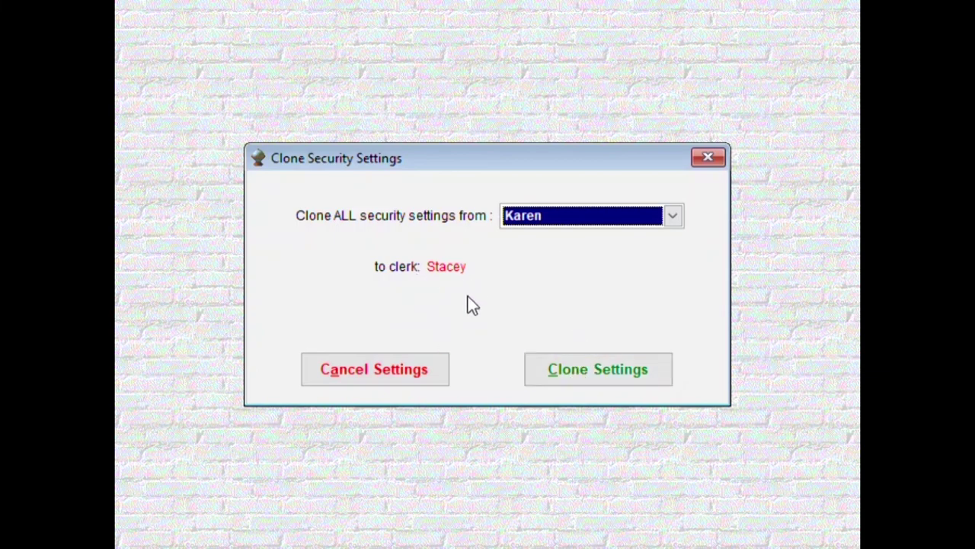
click(617, 381)
click(560, 312)
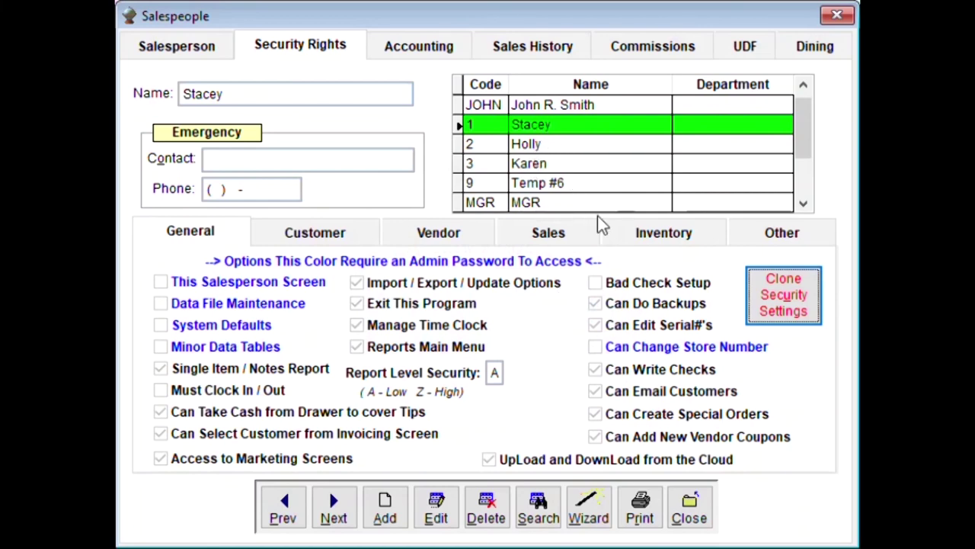
click(549, 235)
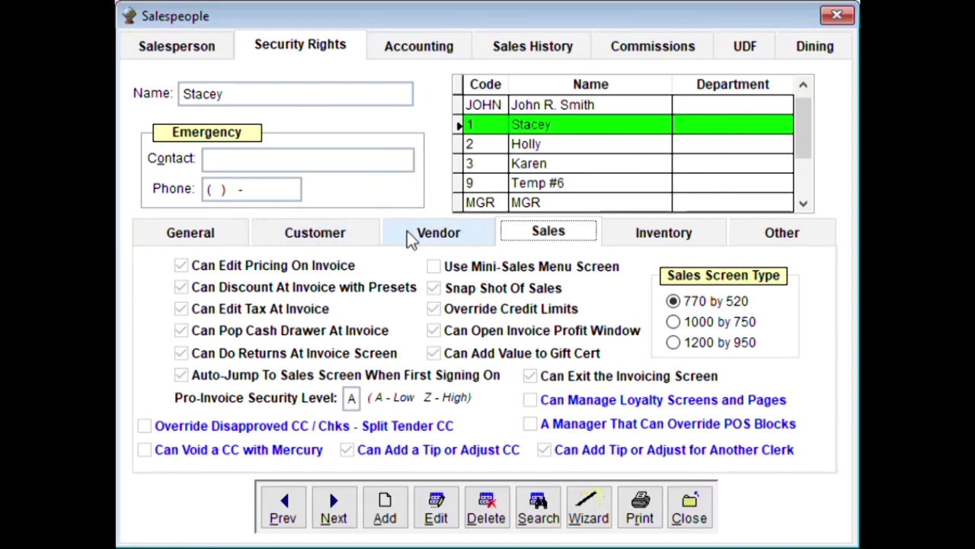
click(218, 232)
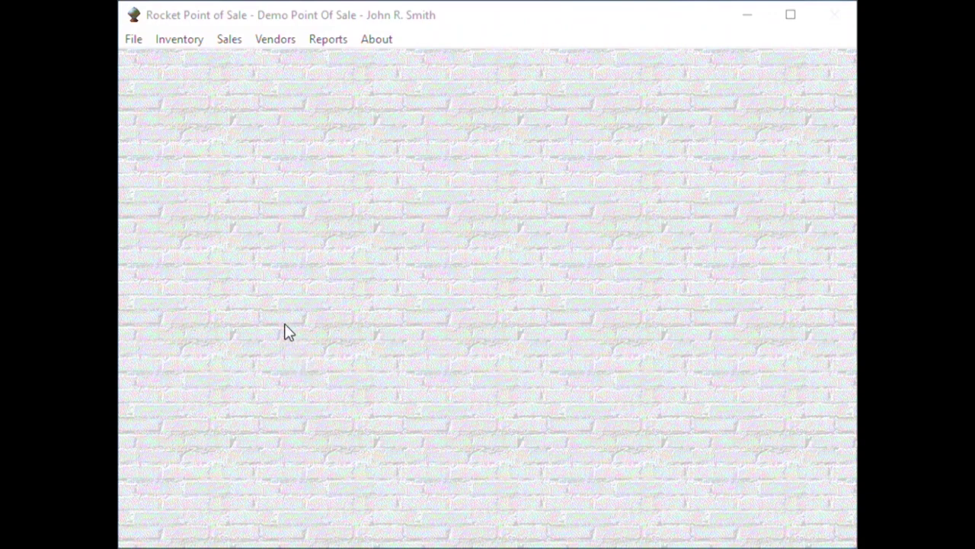
Step: Open the company setup and display the user-defined field titles for sales people
click(134, 41)
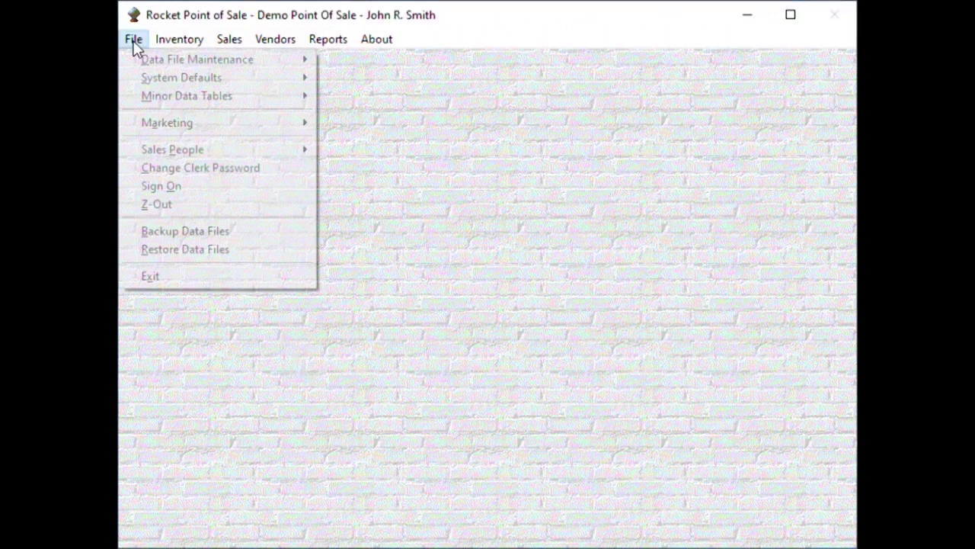
mouse_move(215, 77)
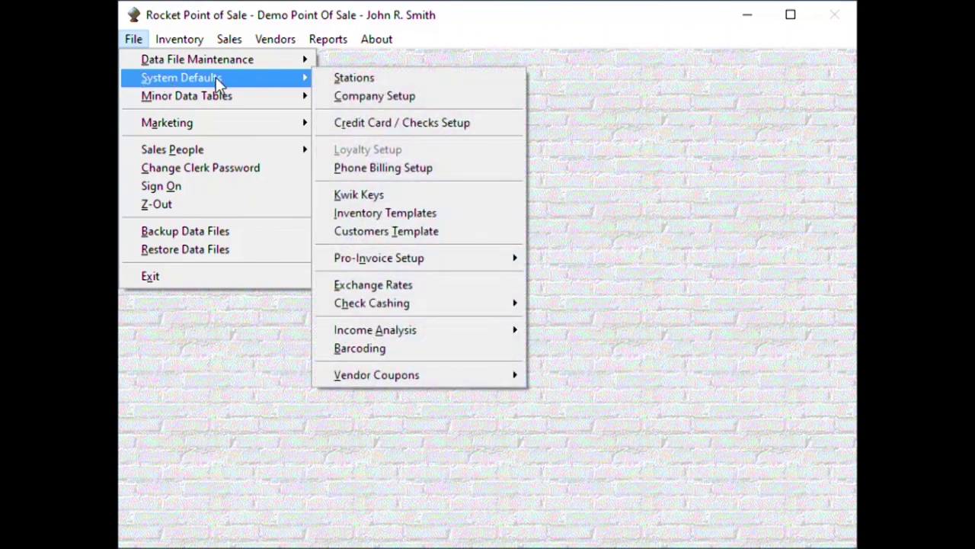
click(359, 97)
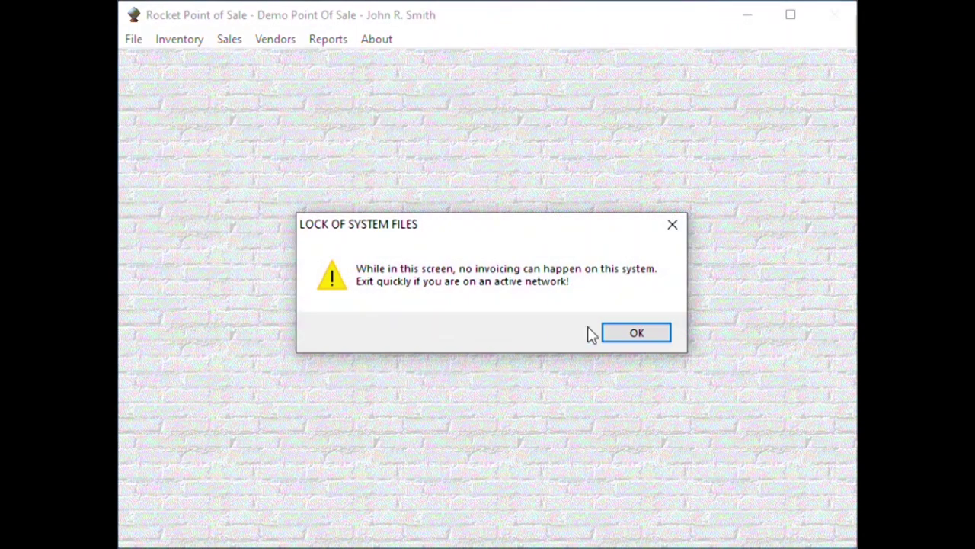
click(627, 333)
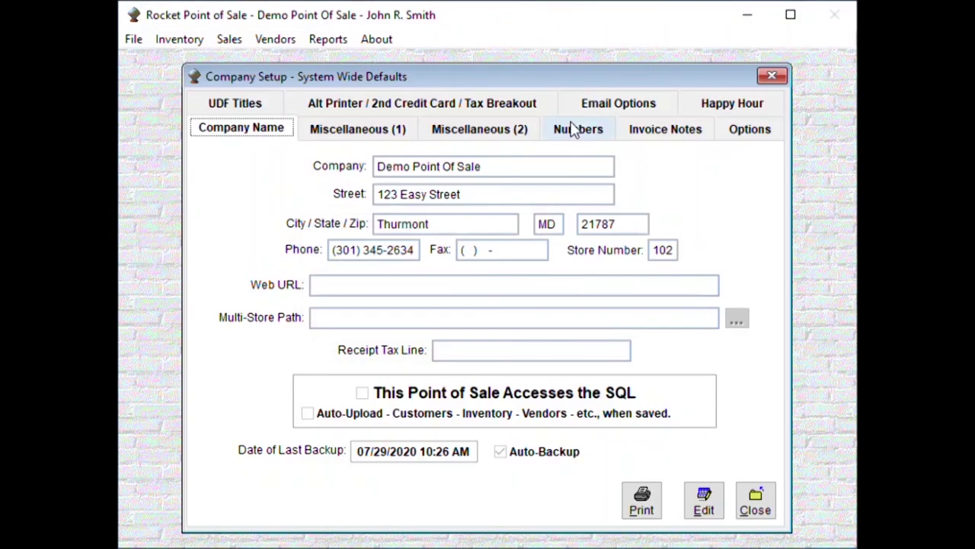
click(244, 104)
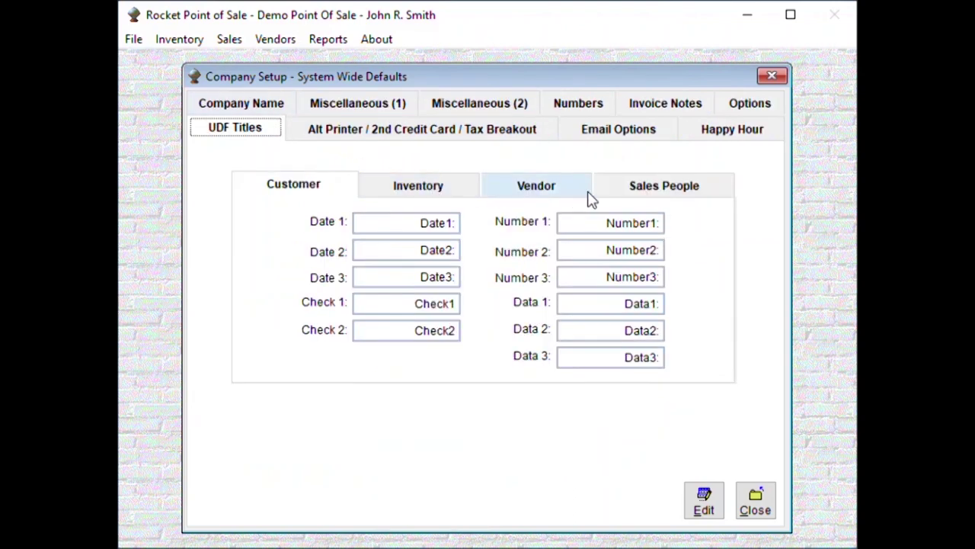
click(633, 194)
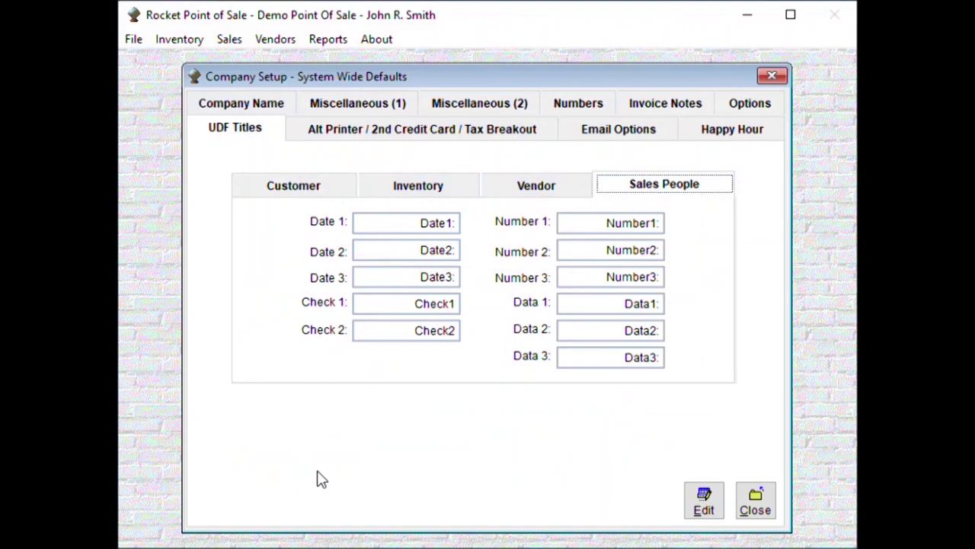
Step: Rename the sales people's Date 1 field title to "Birthday:", save the change and close the company setup
click(700, 504)
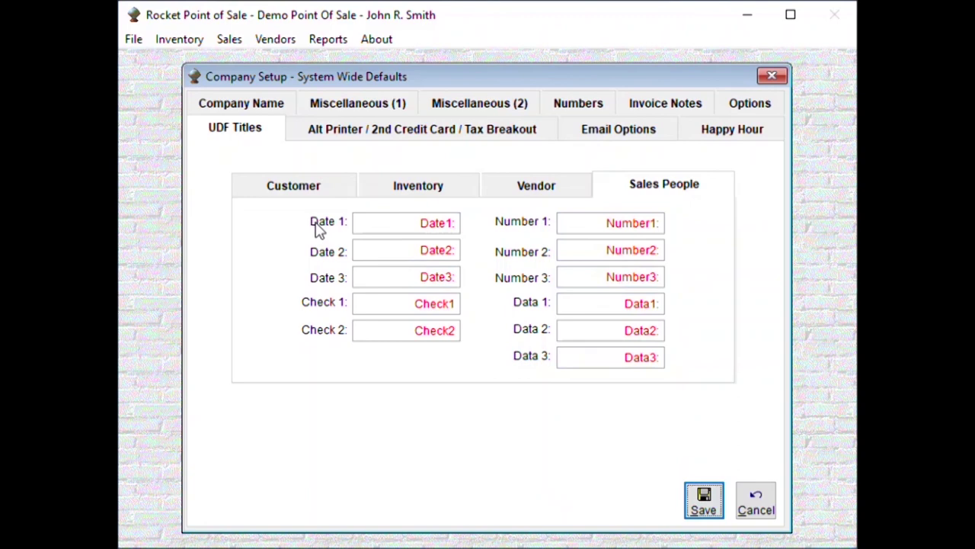
click(394, 221)
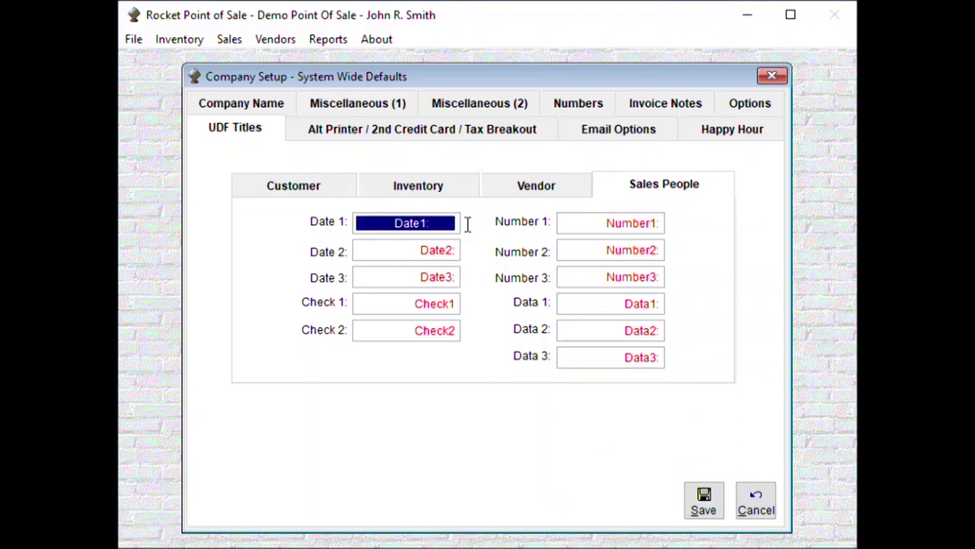
text(B)
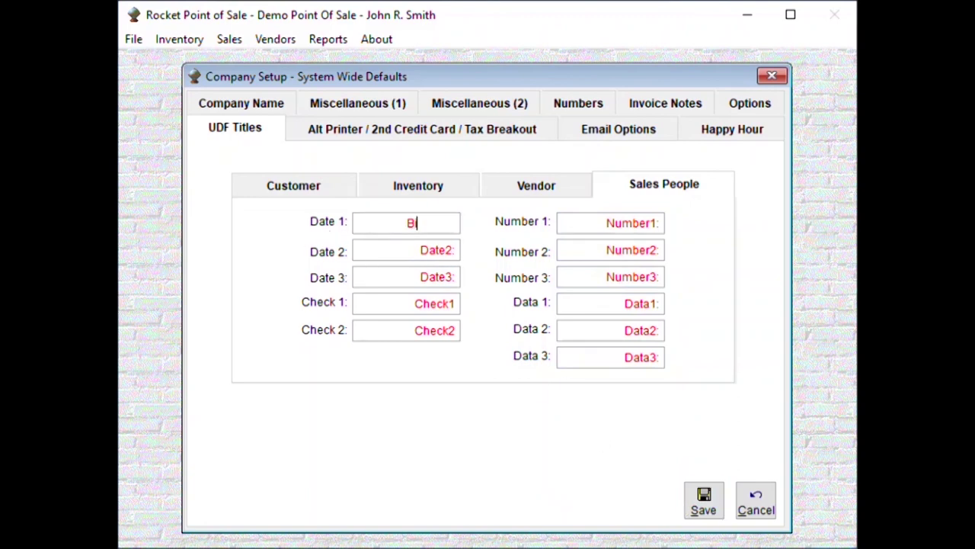
text(irthday:)
click(702, 507)
click(755, 509)
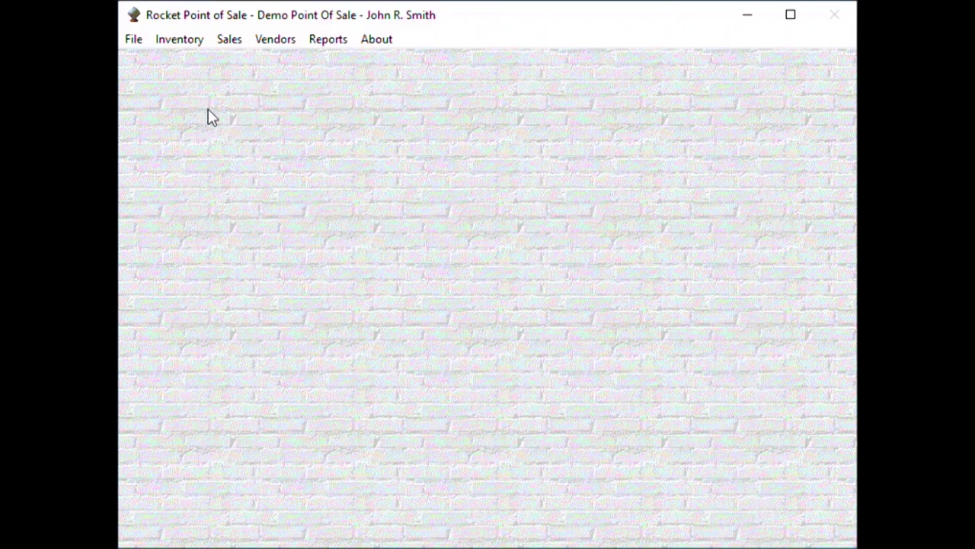
Step: Open the first salesperson's record and display its user-defined fields
click(134, 42)
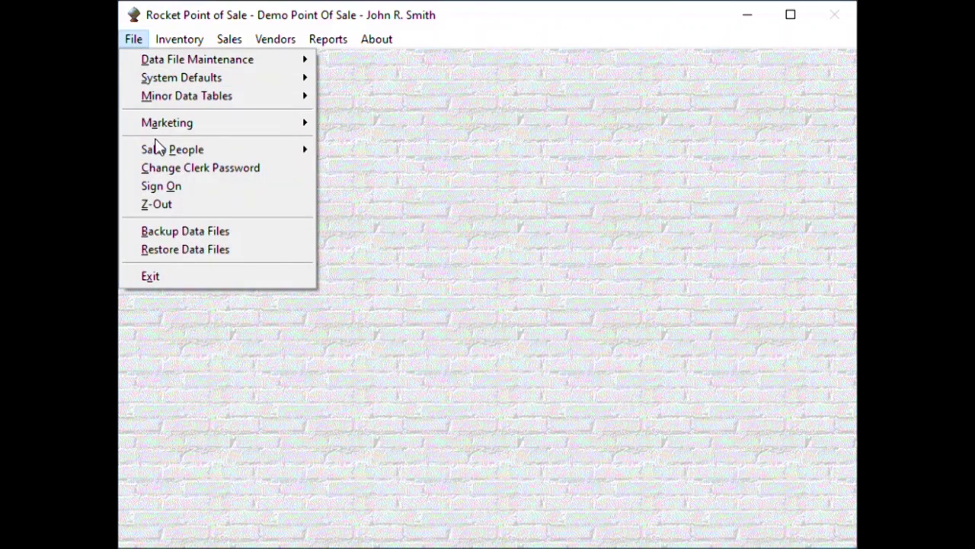
mouse_move(196, 150)
click(374, 153)
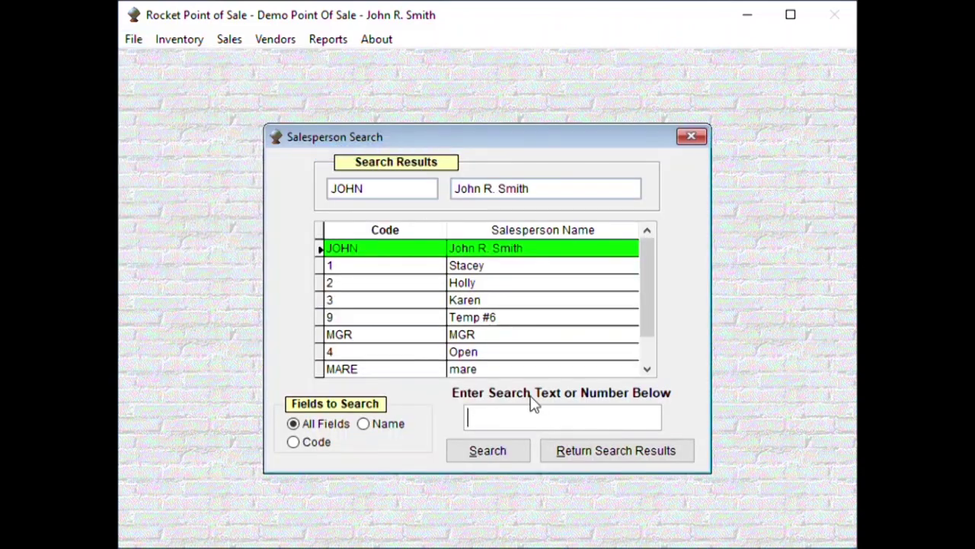
click(586, 459)
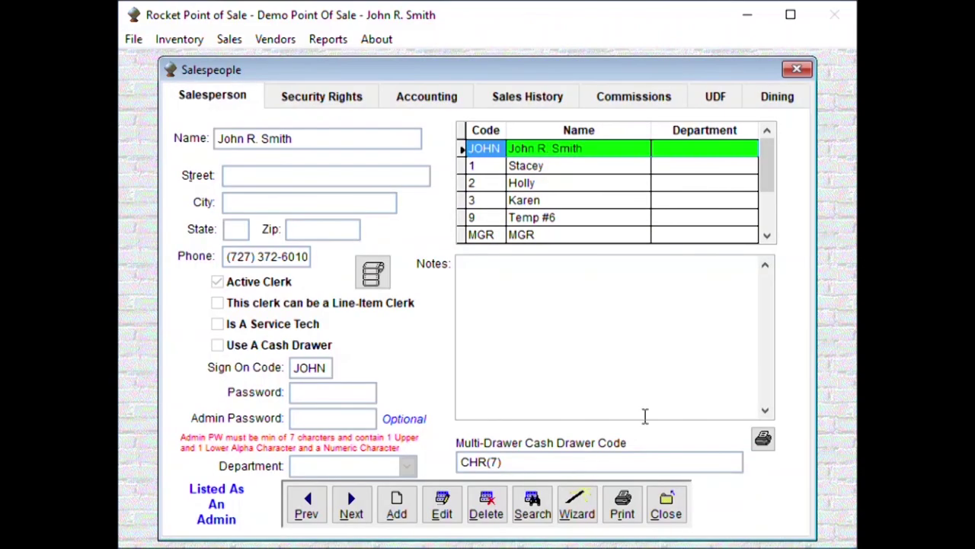
click(714, 99)
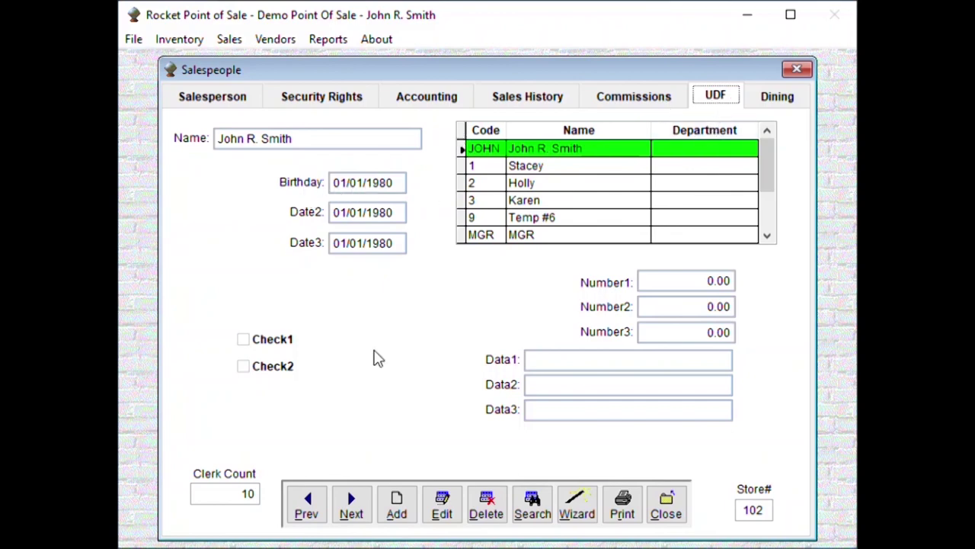
Step: Enter a new year in the salesperson's Birthday field and save the record
click(442, 509)
drag(379, 182, 393, 183)
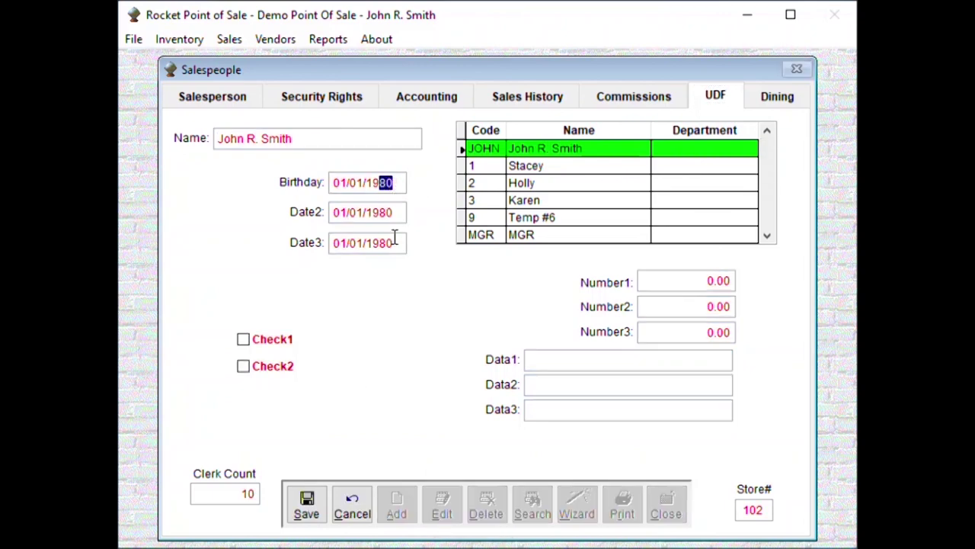
text(52)
key(Tab)
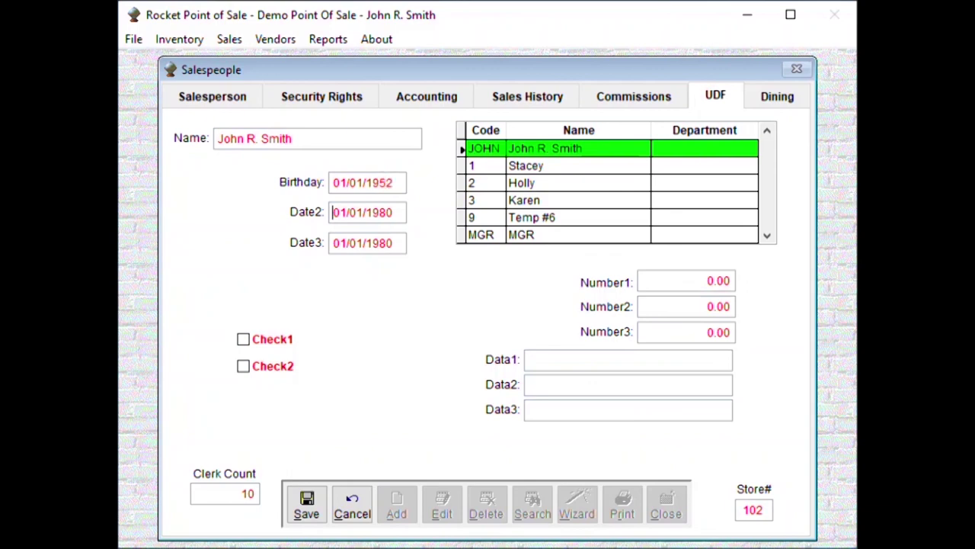
click(311, 518)
click(519, 343)
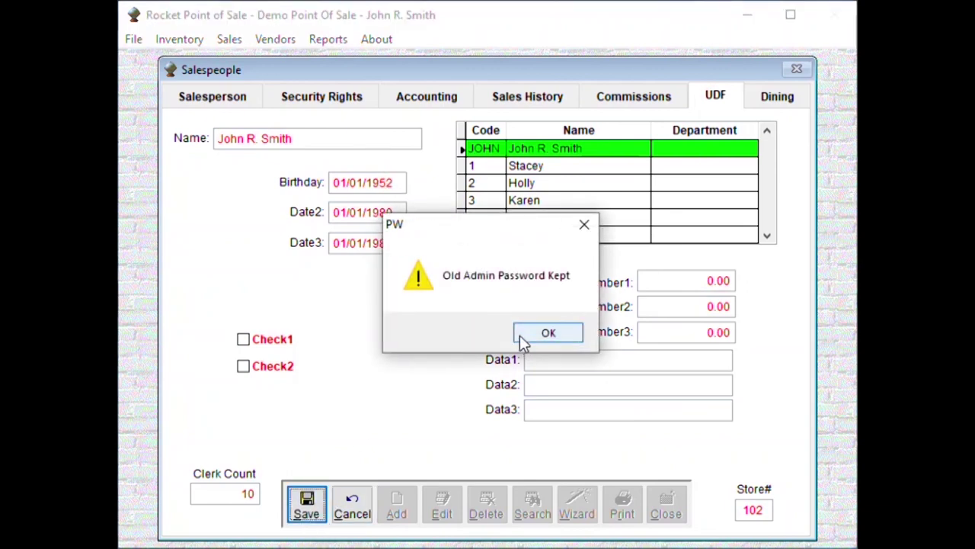
click(520, 336)
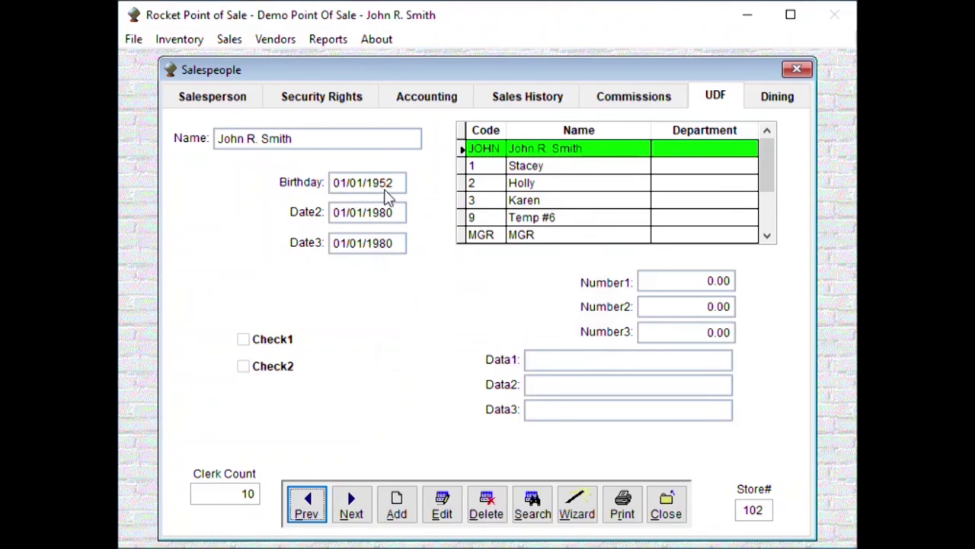